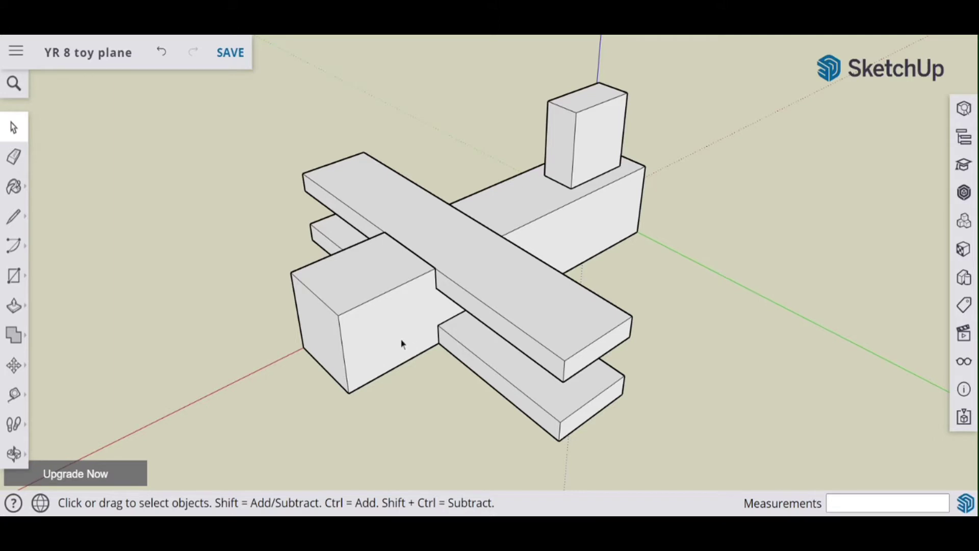
# Step: Draw a 2 Point Arc on the nose face from the bottom front corner to the top edge, previewing about 12 mm bulge
pyautogui.moveTo(400, 343); pyautogui.dragTo(278, 291, button='middle')
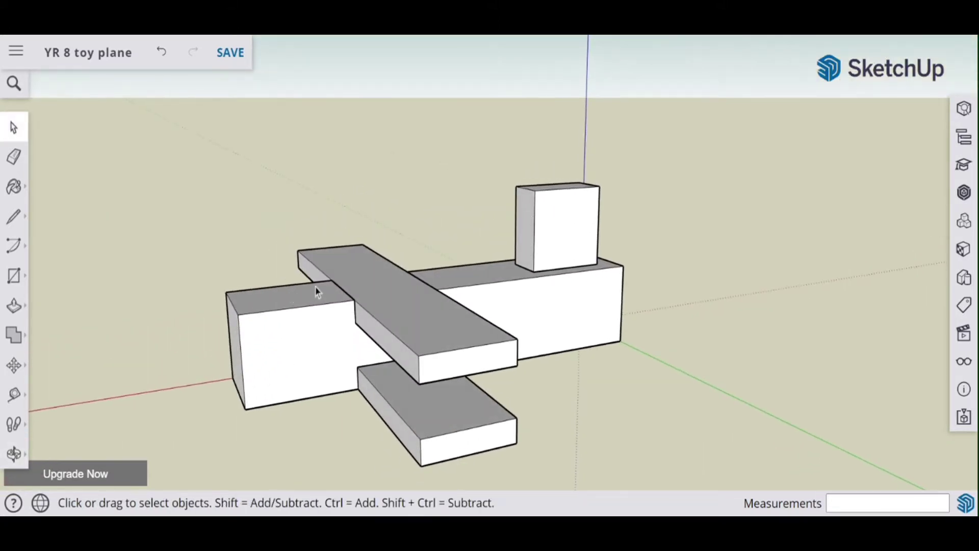
pyautogui.click(15, 250)
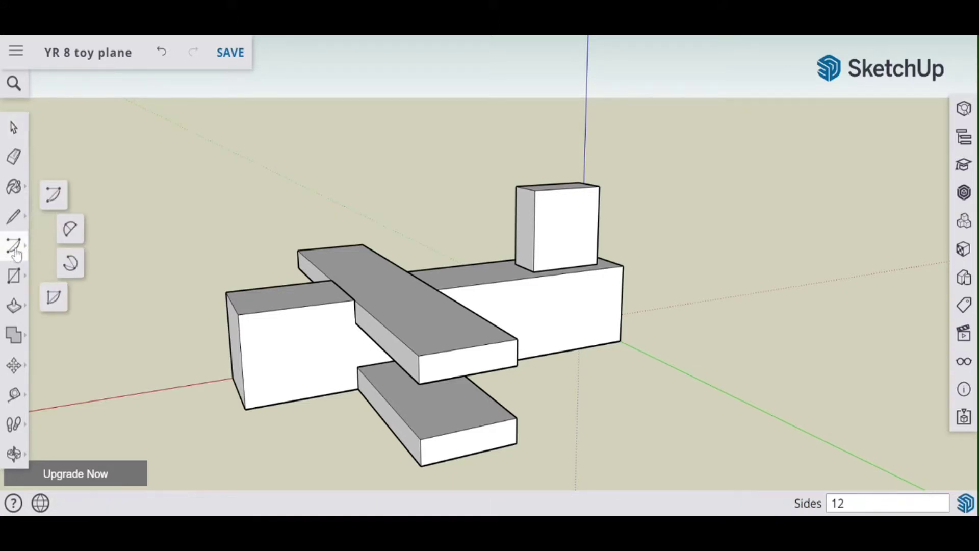
pyautogui.click(72, 231)
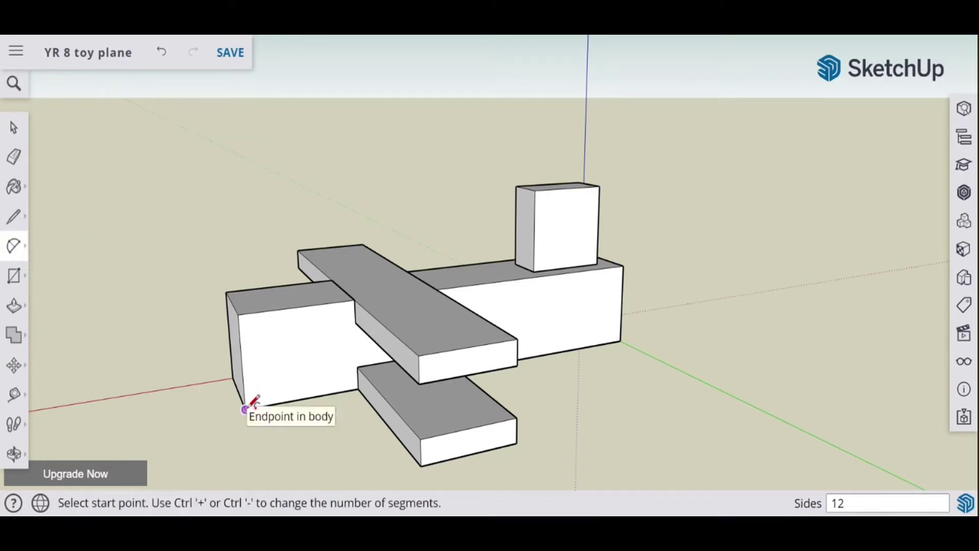
pyautogui.scroll(3, 247, 401)
pyautogui.moveTo(246, 401); pyautogui.dragTo(212, 354, button='middle')
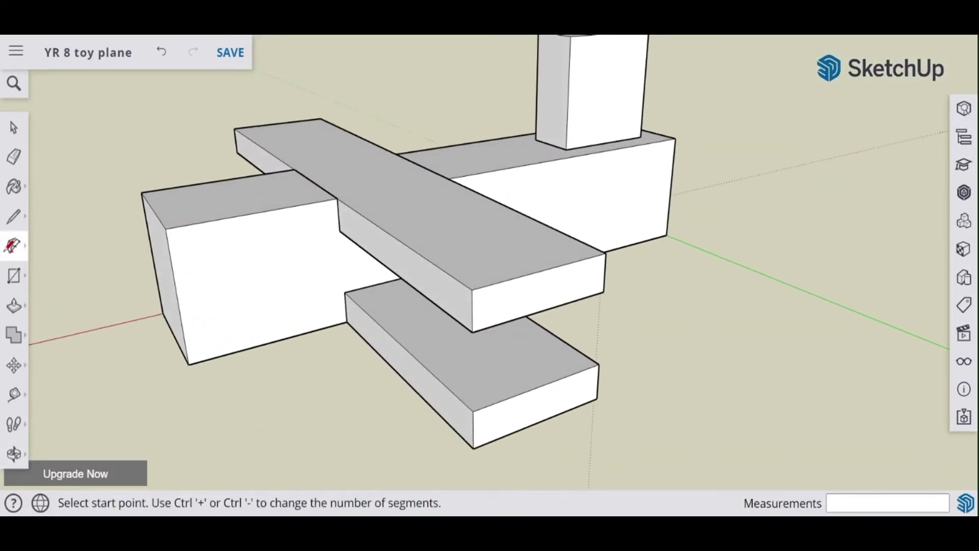
pyautogui.click(188, 364)
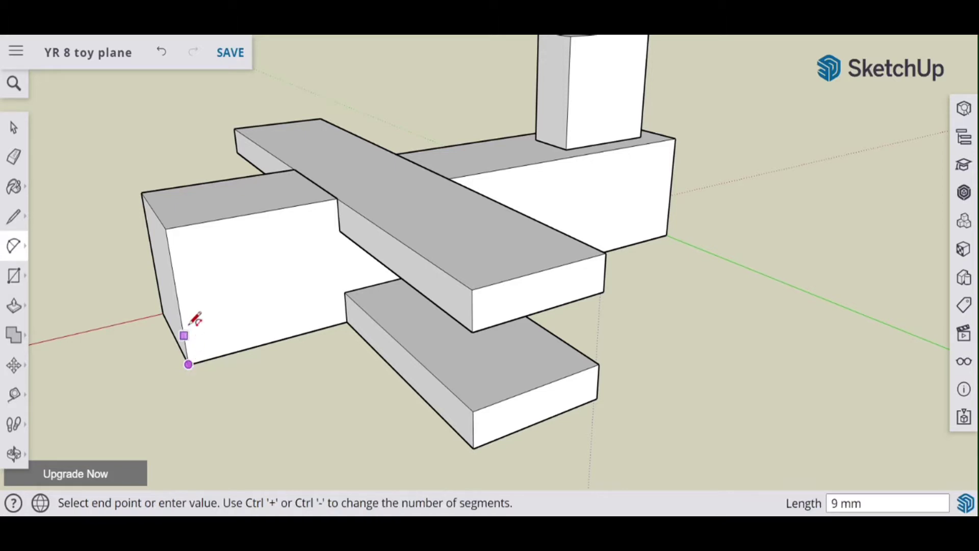
pyautogui.click(298, 205)
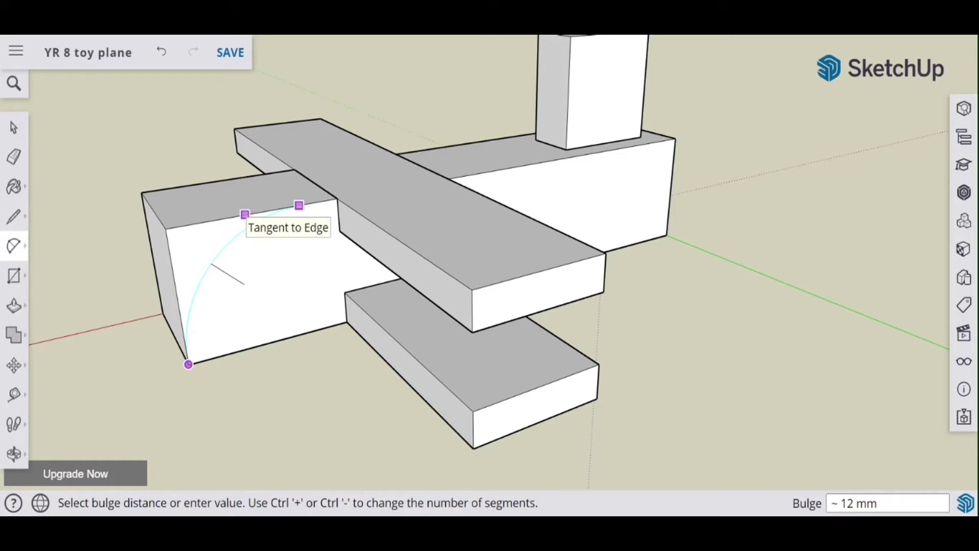
pyautogui.scroll(5, 293, 205)
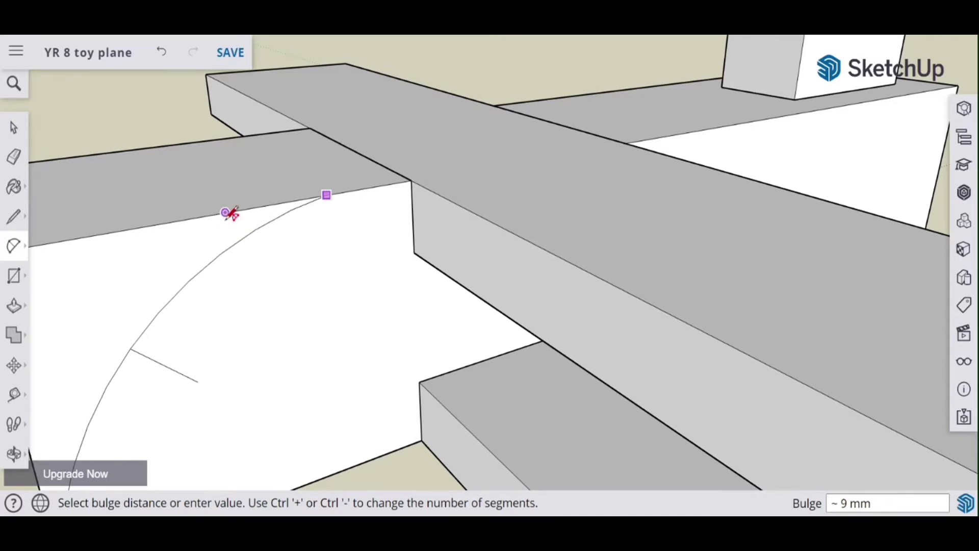
pyautogui.scroll(-3, 232, 212)
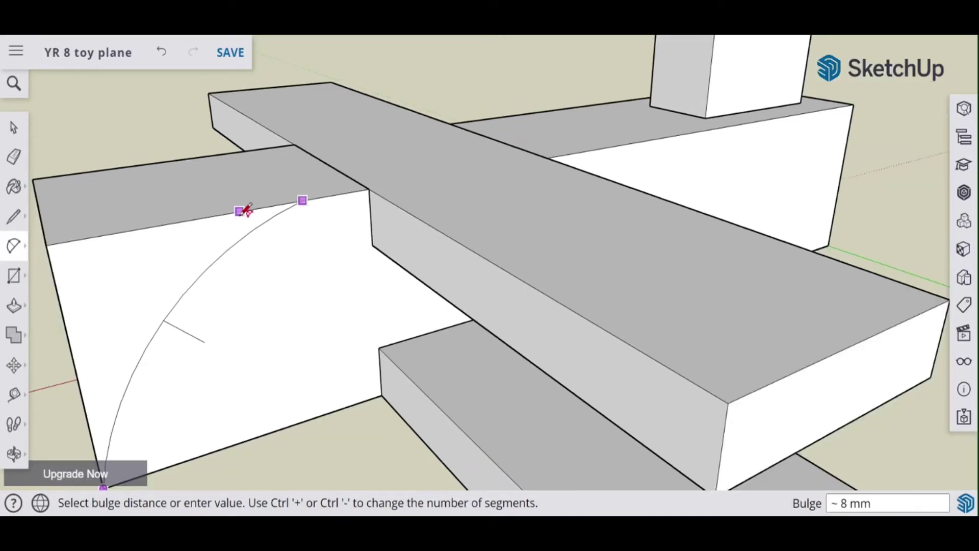
pyautogui.scroll(-2, 237, 210)
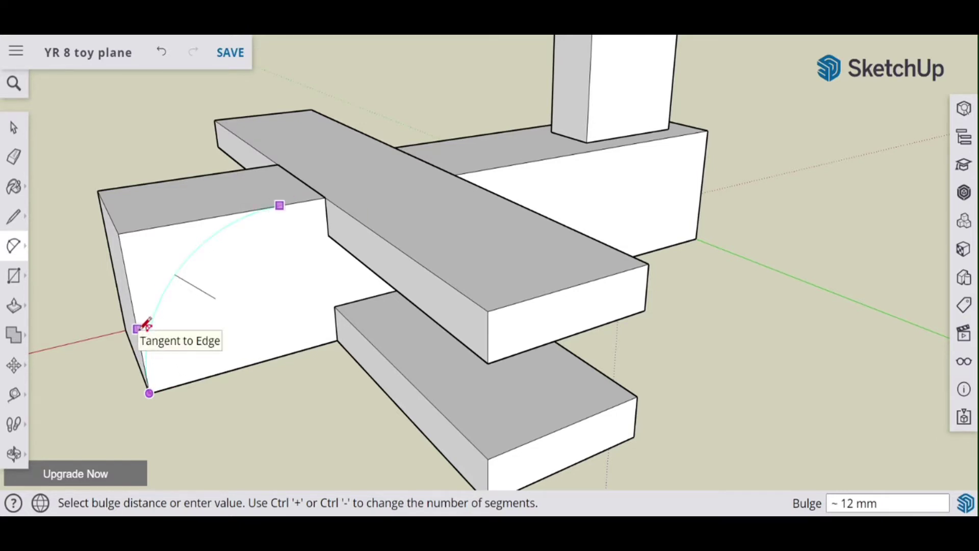
pyautogui.scroll(4, 147, 324)
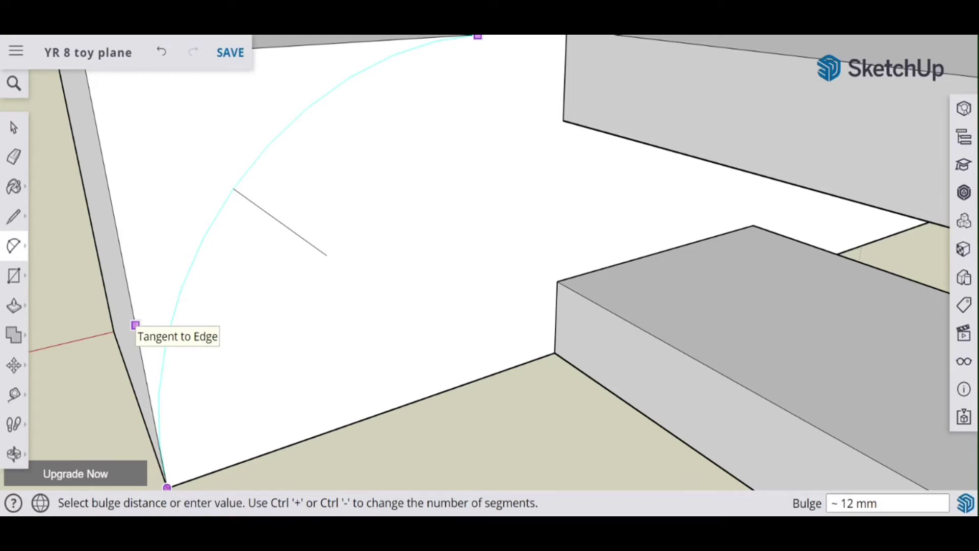
# Step: Commit the nose arc, then undo it so the fuselage front face is plain and square again
pyautogui.click(138, 324)
pyautogui.scroll(-3, 368, 339)
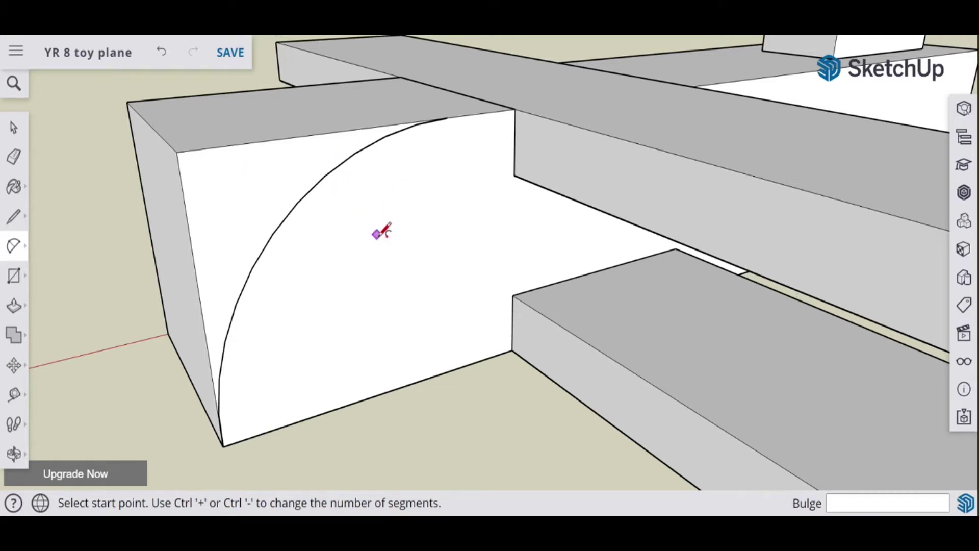
pyautogui.click(14, 305)
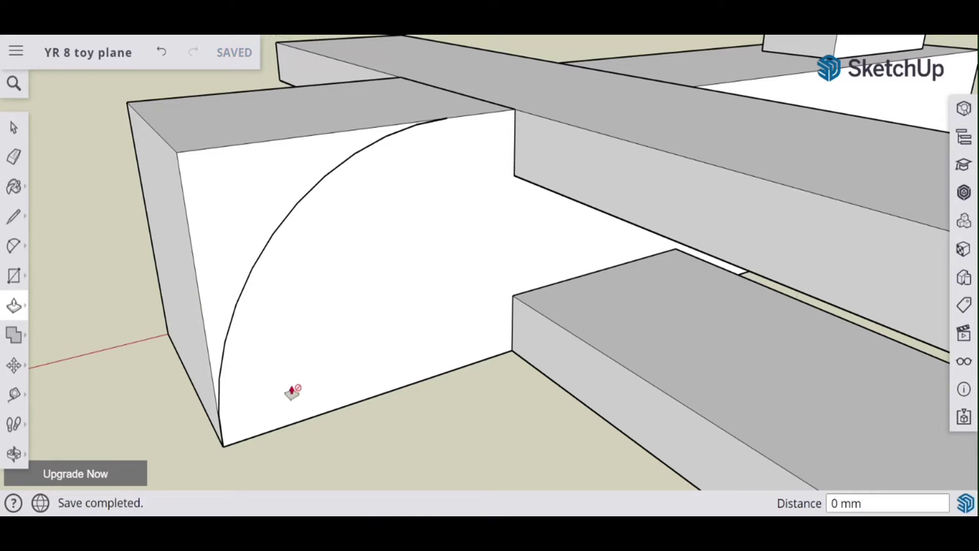
pyautogui.hotkey('ctrl', 'z')
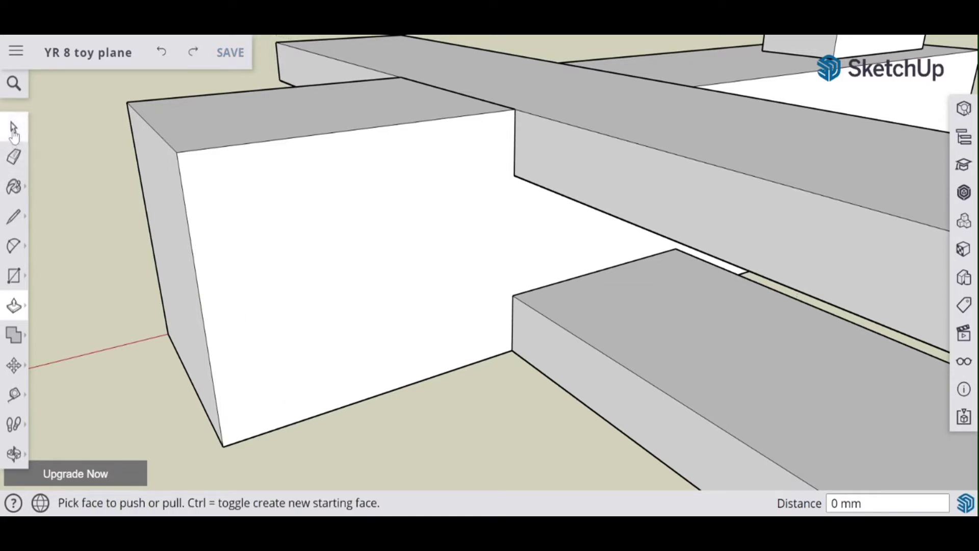
pyautogui.click(13, 127)
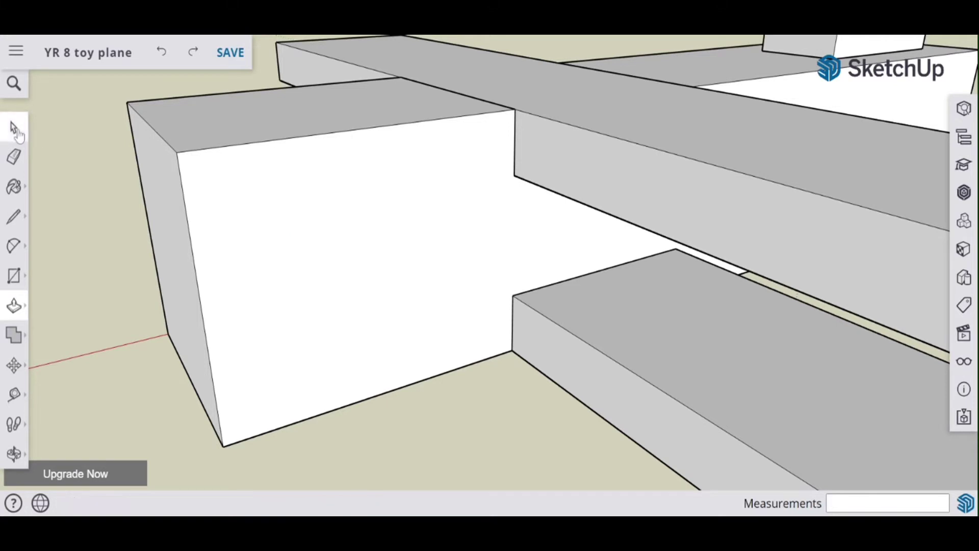
# Step: Inside the fuselage group, draw a 40 by 30 rectangle from the nose face's top front corner
pyautogui.doubleClick(241, 182)
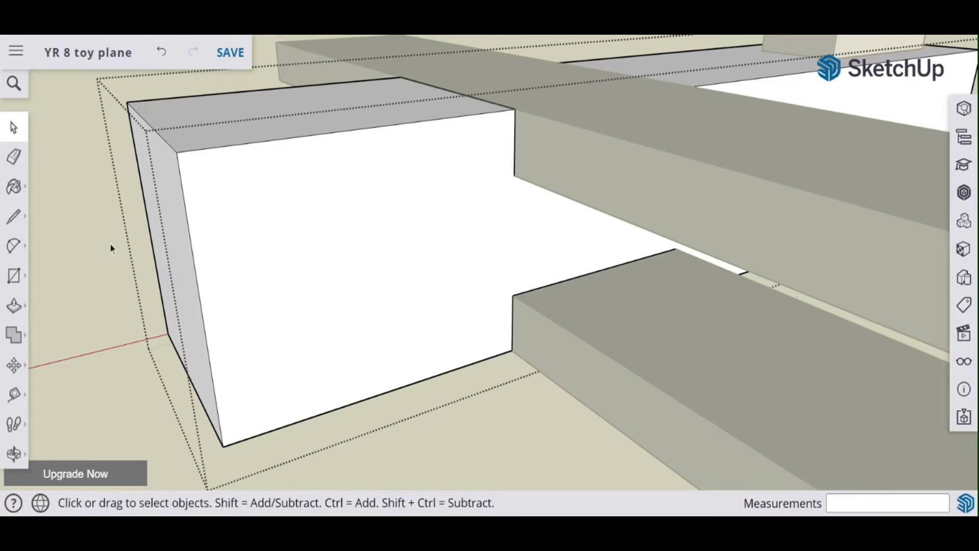
pyautogui.click(14, 275)
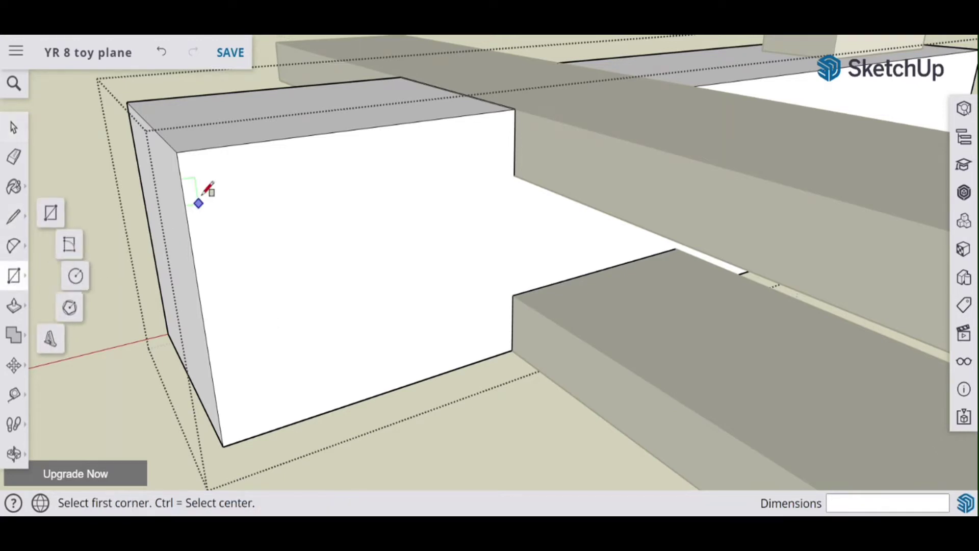
pyautogui.click(176, 152)
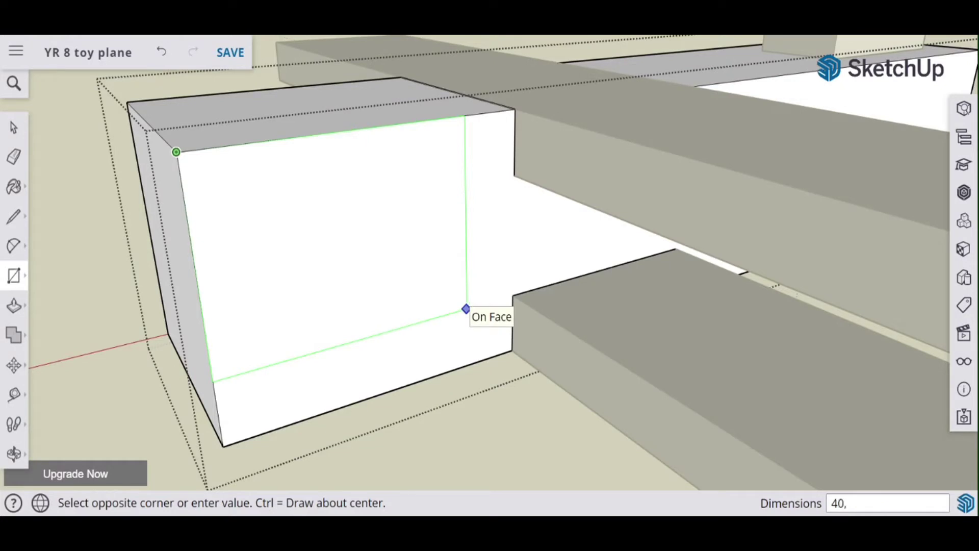
pyautogui.click(466, 309)
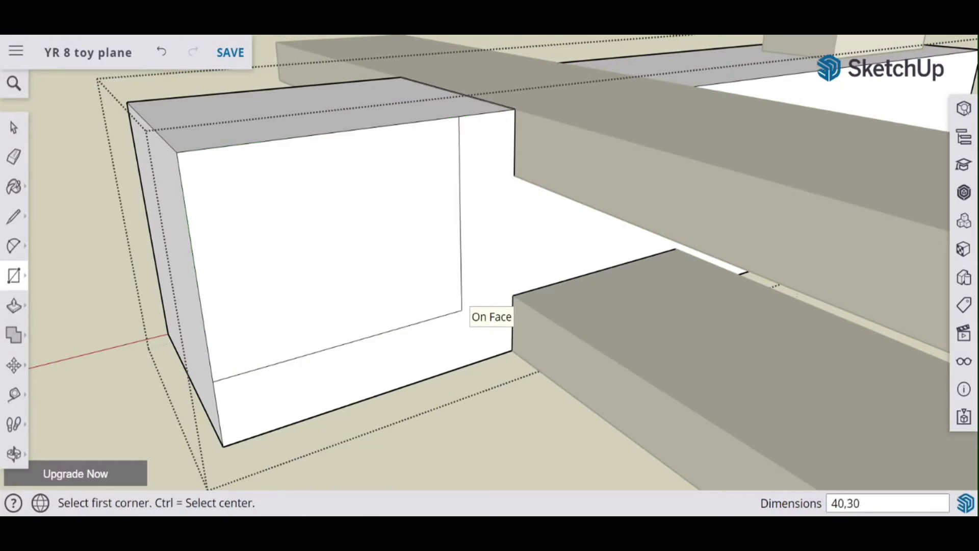
# Step: Draw a 2 Point Arc from the rectangle's bottom-left to top-right corner with about 8 mm bulge
pyautogui.click(13, 250)
pyautogui.click(65, 232)
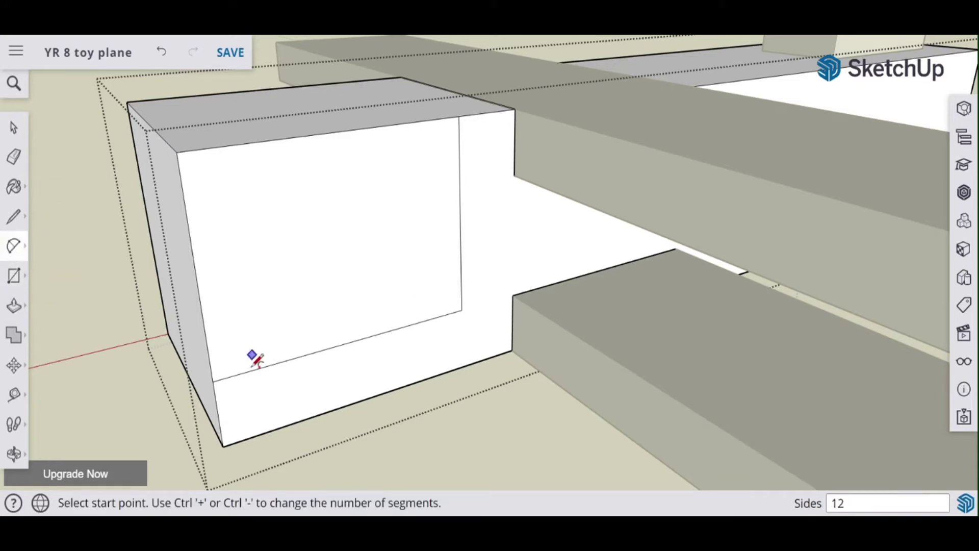
pyautogui.click(212, 381)
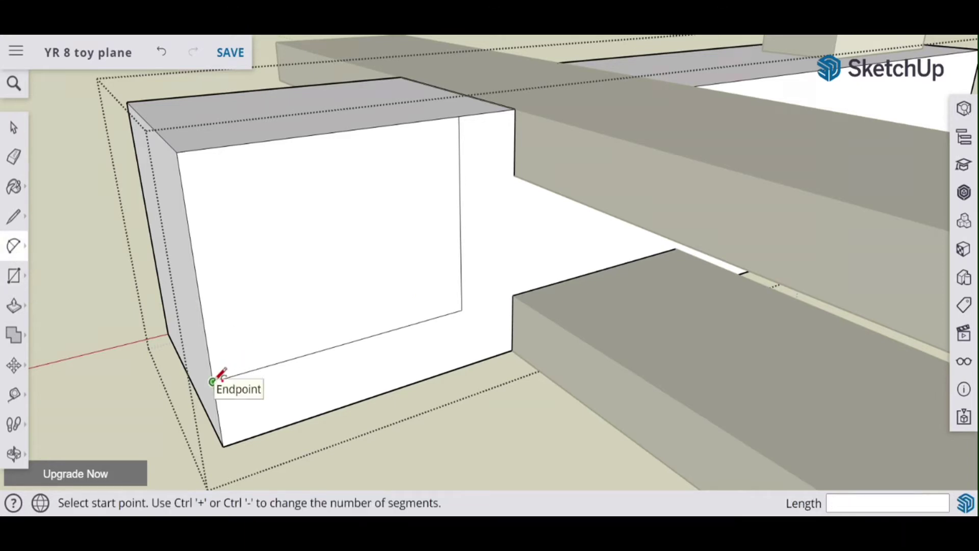
pyautogui.click(459, 116)
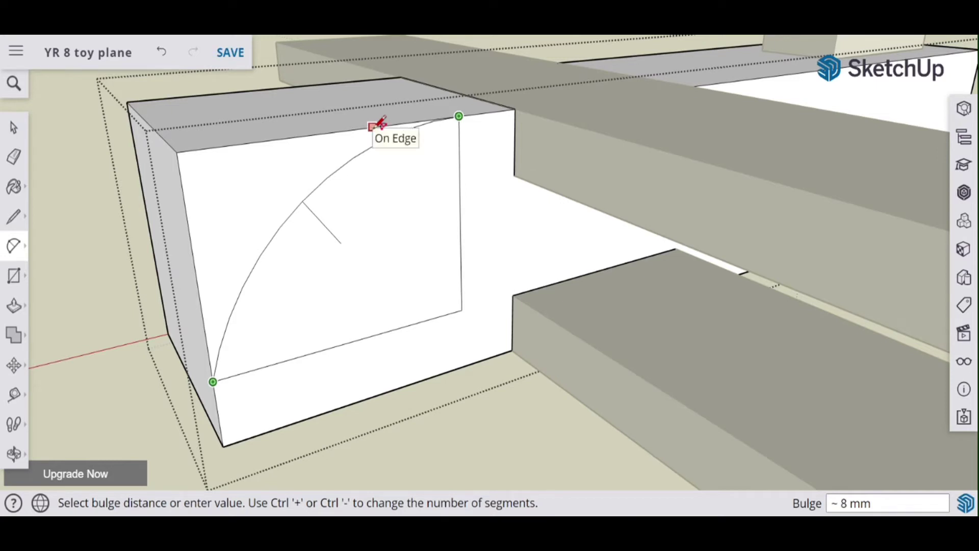
pyautogui.click(379, 125)
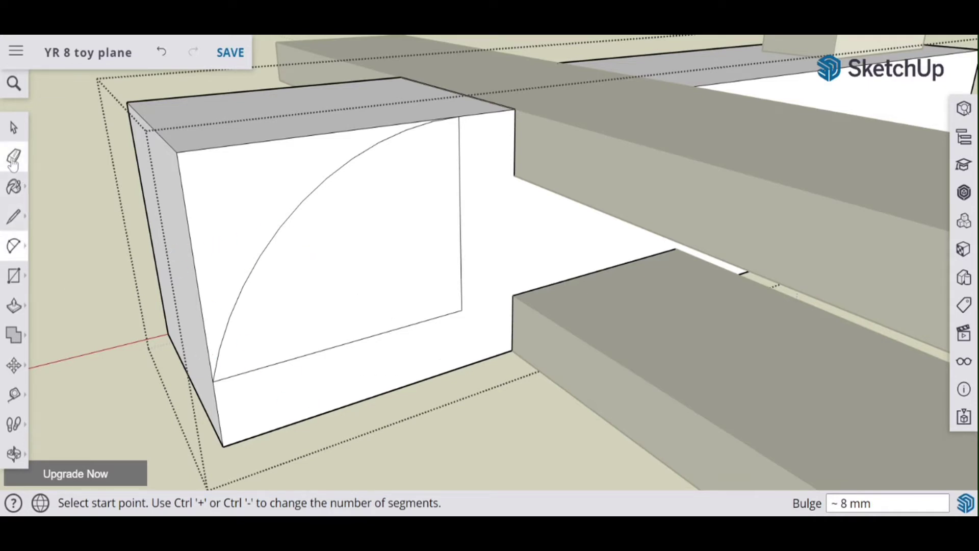
pyautogui.click(14, 306)
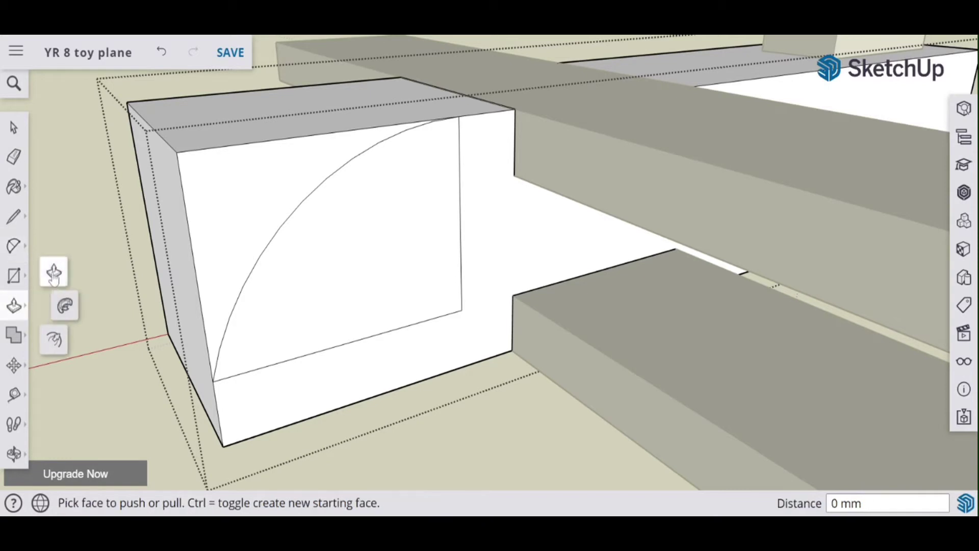
# Step: Push the corner beyond the arc back 40 mm and erase the leftover vertical and horizontal rectangle edges
pyautogui.click(53, 276)
pyautogui.moveTo(260, 220); pyautogui.dragTo(175, 170)
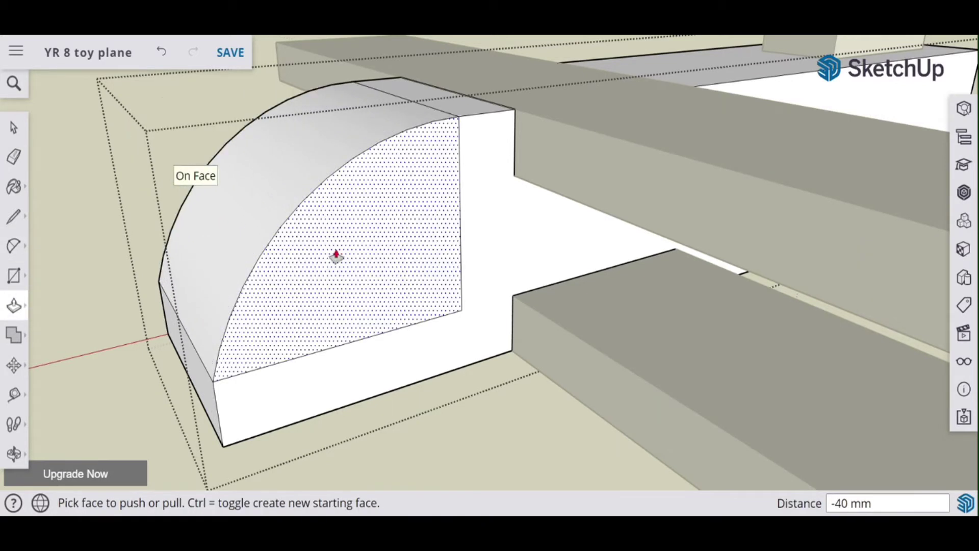
pyautogui.click(14, 156)
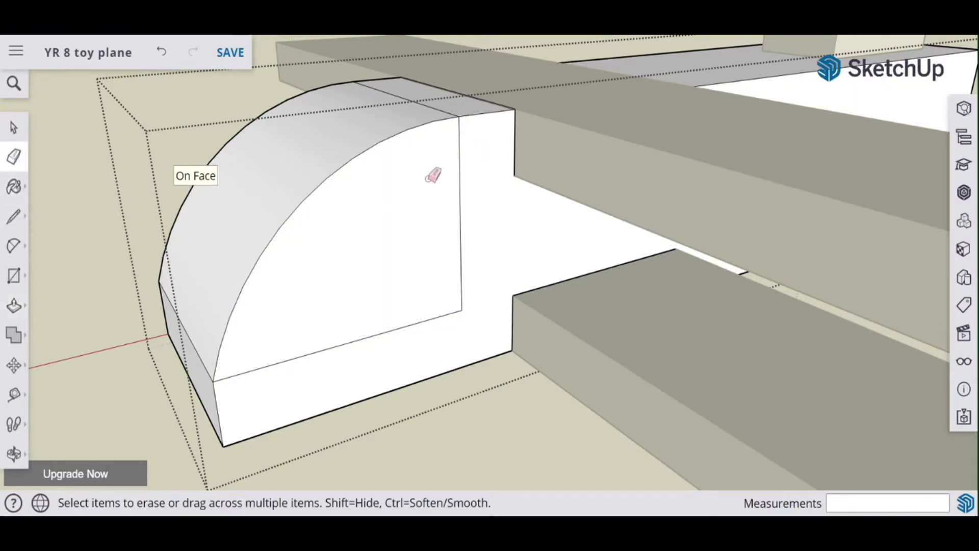
pyautogui.click(460, 177)
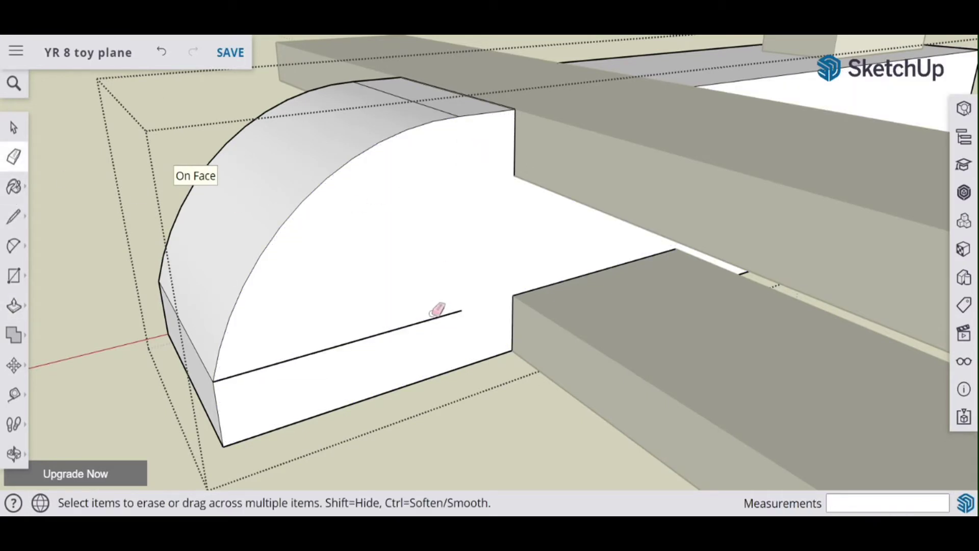
pyautogui.click(436, 317)
# Step: Erase the stray line on the nose top, undoing the accidental face deletion
pyautogui.moveTo(475, 238)
pyautogui.mouseDown(button='middle')
pyautogui.moveTo(411, 242)
pyautogui.moveTo(443, 345)
pyautogui.moveTo(435, 378)
pyautogui.moveTo(337, 404)
pyautogui.mouseUp(button='middle')
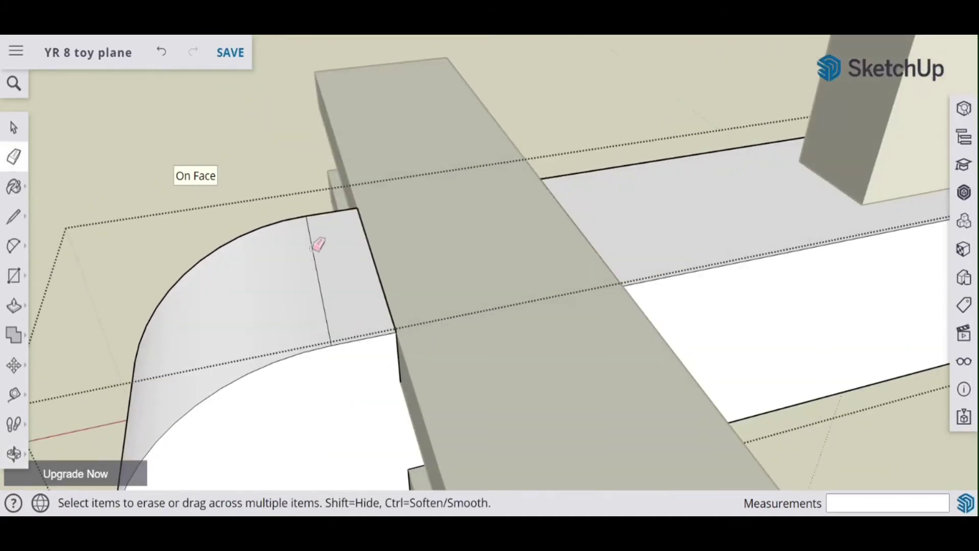
pyautogui.moveTo(244, 274)
pyautogui.mouseDown(button='middle')
pyautogui.moveTo(297, 188)
pyautogui.moveTo(409, 184)
pyautogui.moveTo(419, 234)
pyautogui.moveTo(385, 263)
pyautogui.mouseUp(button='middle')
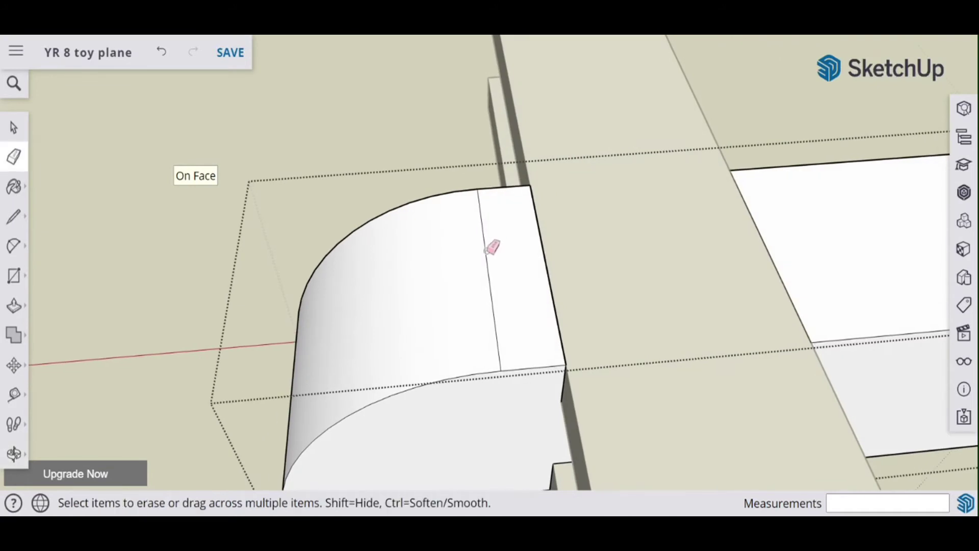
pyautogui.click(486, 250)
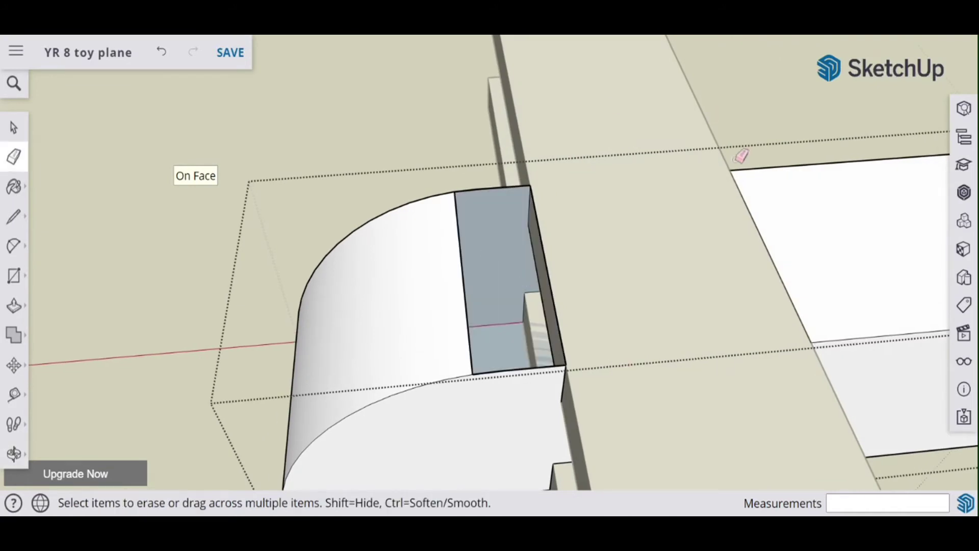
pyautogui.hotkey('ctrl', 'z')
pyautogui.moveTo(559, 261)
pyautogui.mouseDown(button='middle')
pyautogui.moveTo(634, 174)
pyautogui.moveTo(610, 169)
pyautogui.mouseUp(button='middle')
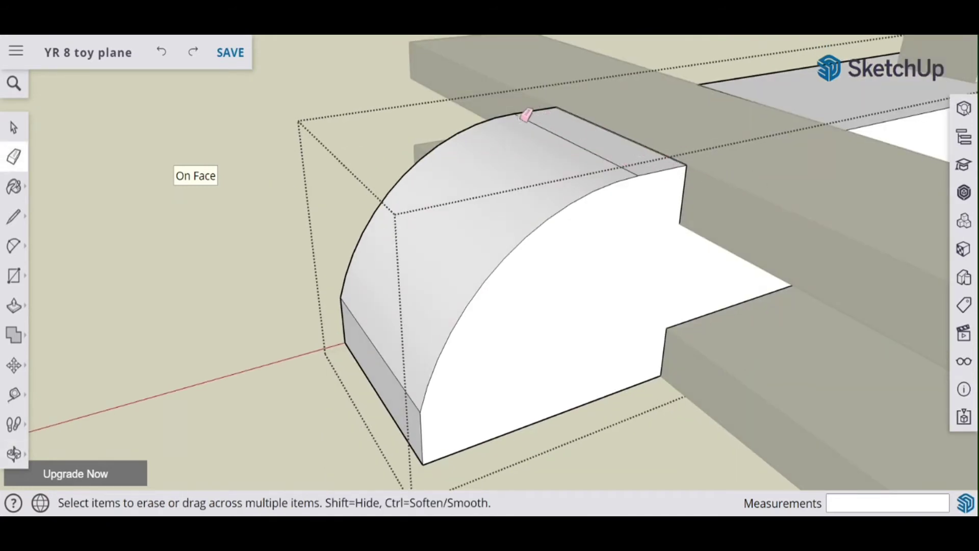
pyautogui.moveTo(689, 155); pyautogui.dragTo(415, 165, button='middle')
# Step: Hide the seam line across the curved nose and the nose's side edge, then clear the selection
pyautogui.click(14, 128)
pyautogui.click(362, 174)
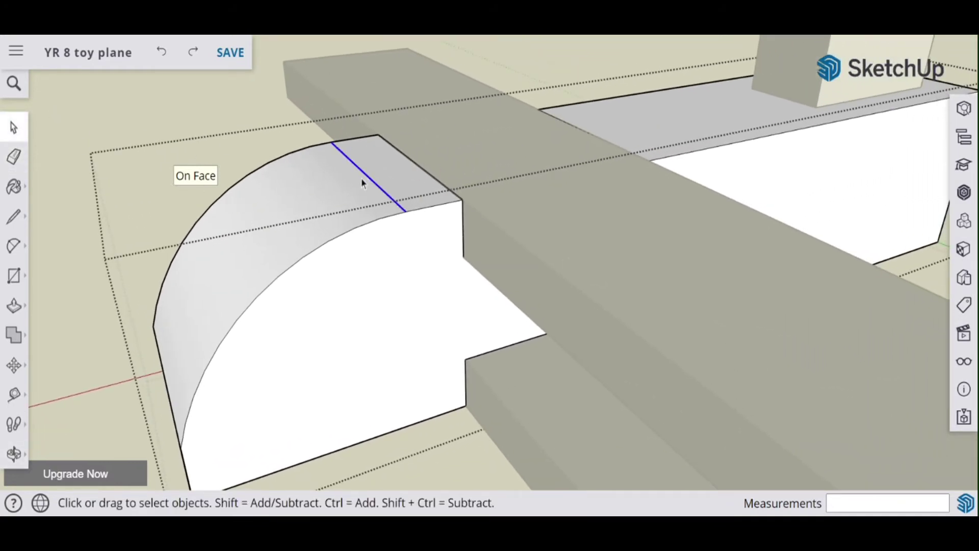
pyautogui.rightClick(360, 175)
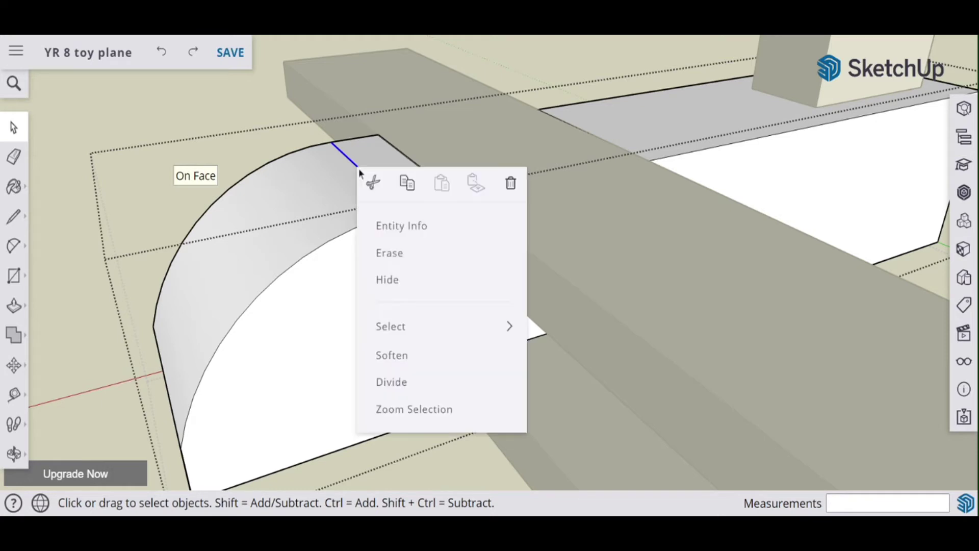
pyautogui.click(395, 281)
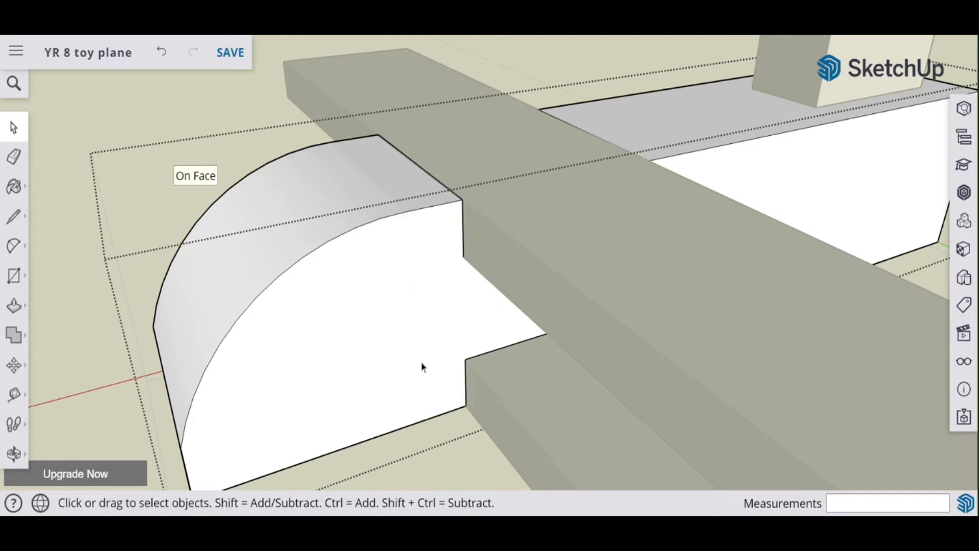
pyautogui.moveTo(262, 334); pyautogui.dragTo(492, 168, button='middle')
pyautogui.scroll(-5, 531, 295)
pyautogui.rightClick(318, 330)
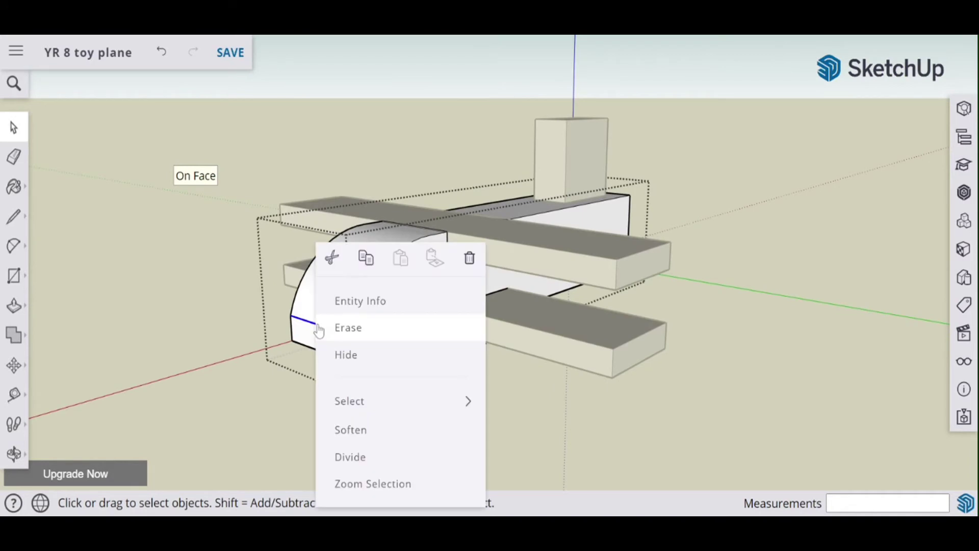
pyautogui.click(356, 360)
pyautogui.click(189, 305)
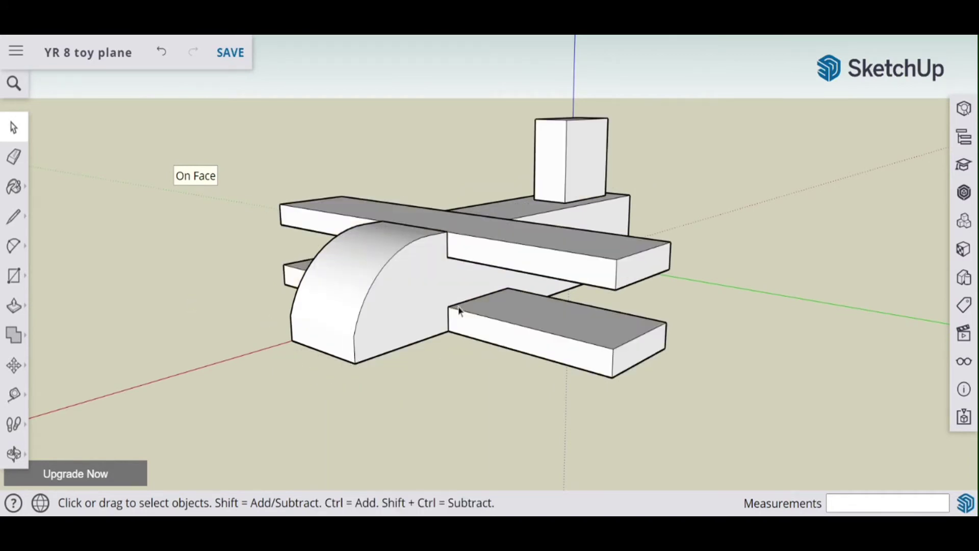
pyautogui.moveTo(480, 299); pyautogui.dragTo(182, 207, button='middle')
# Step: Edit the fuselage component and draw a 70 by 20 mm rectangle at its bottom rear corner
pyautogui.scroll(5, 479, 299)
pyautogui.moveTo(479, 300); pyautogui.dragTo(521, 352, button='middle')
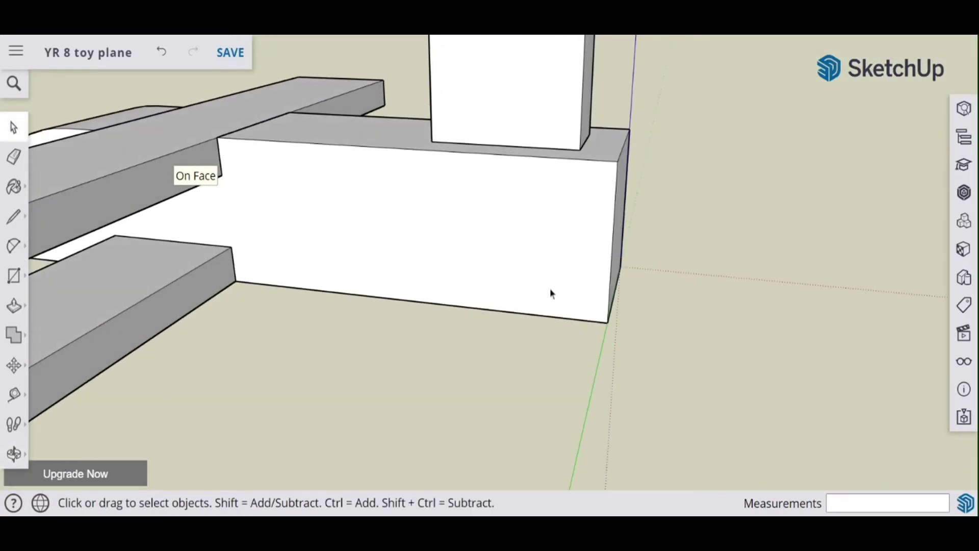
pyautogui.rightClick(549, 298)
pyautogui.click(579, 274)
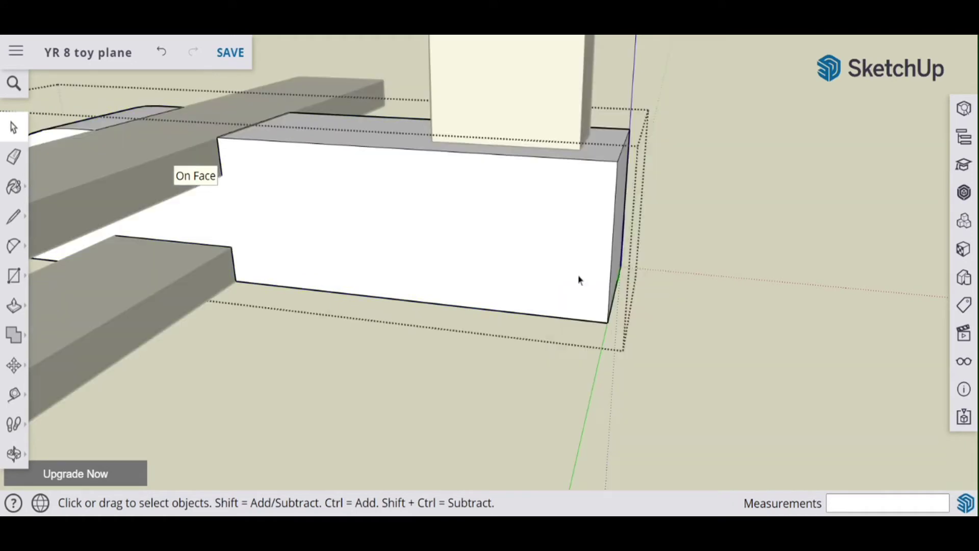
pyautogui.click(14, 276)
pyautogui.click(606, 321)
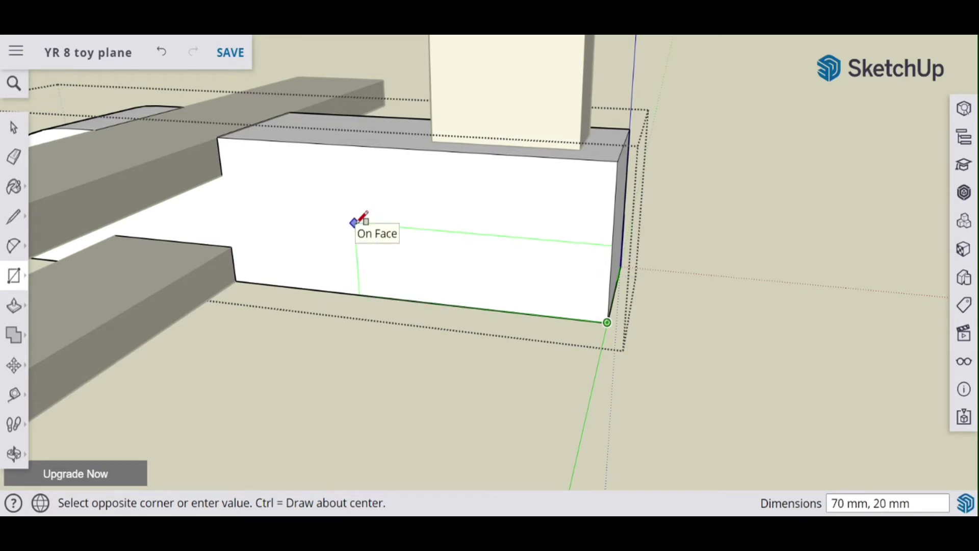
pyautogui.click(354, 223)
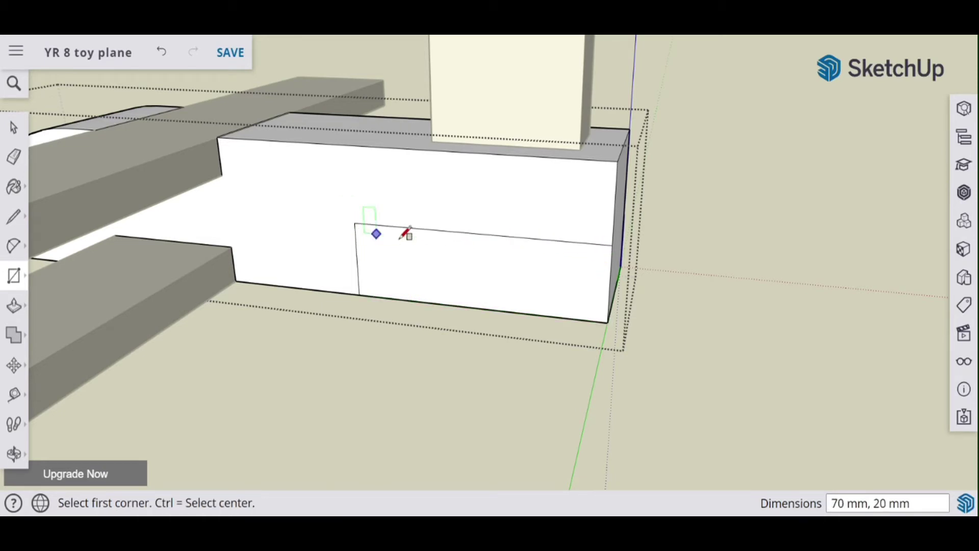
# Step: Draw a 2 Point Arc between the rectangle's opposite corners, bulging along the bottom edge
pyautogui.click(15, 249)
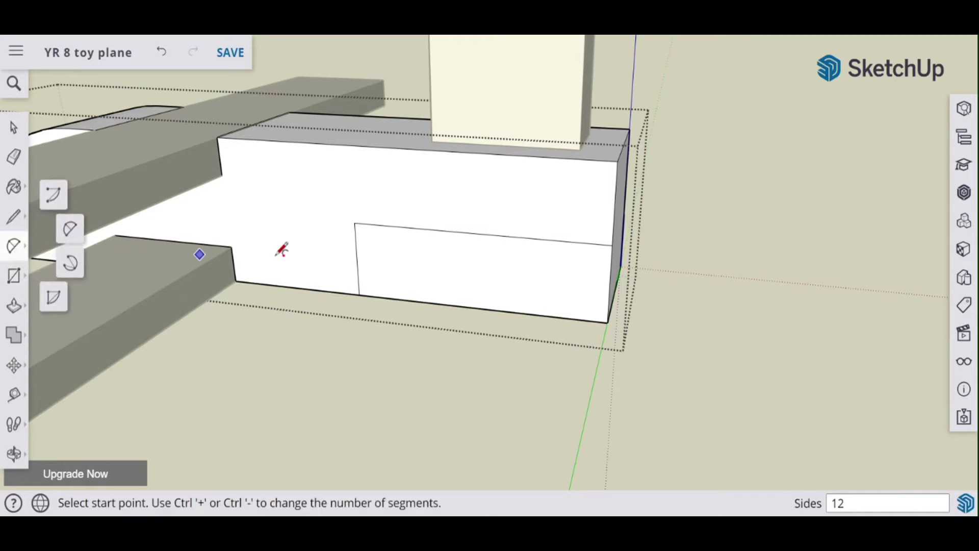
pyautogui.click(359, 295)
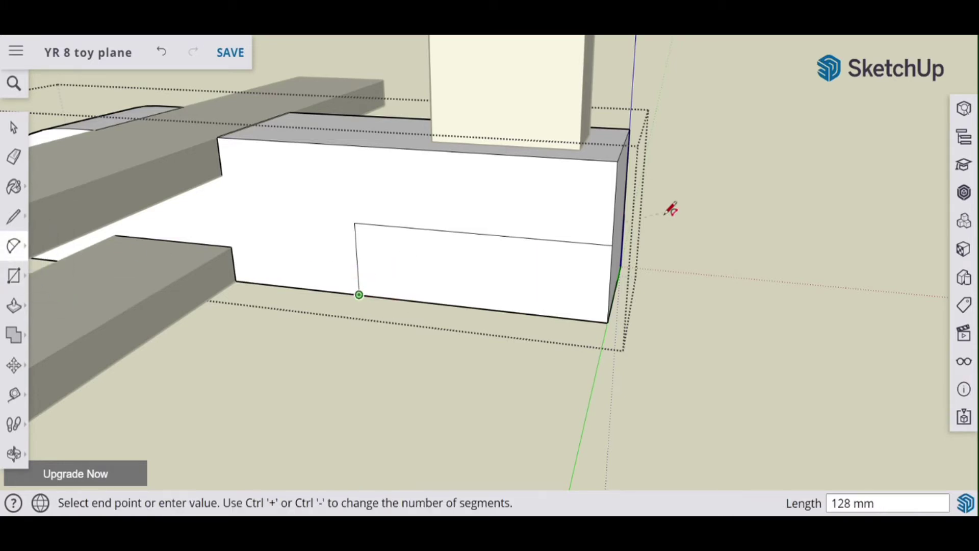
pyautogui.click(613, 245)
pyautogui.click(613, 244)
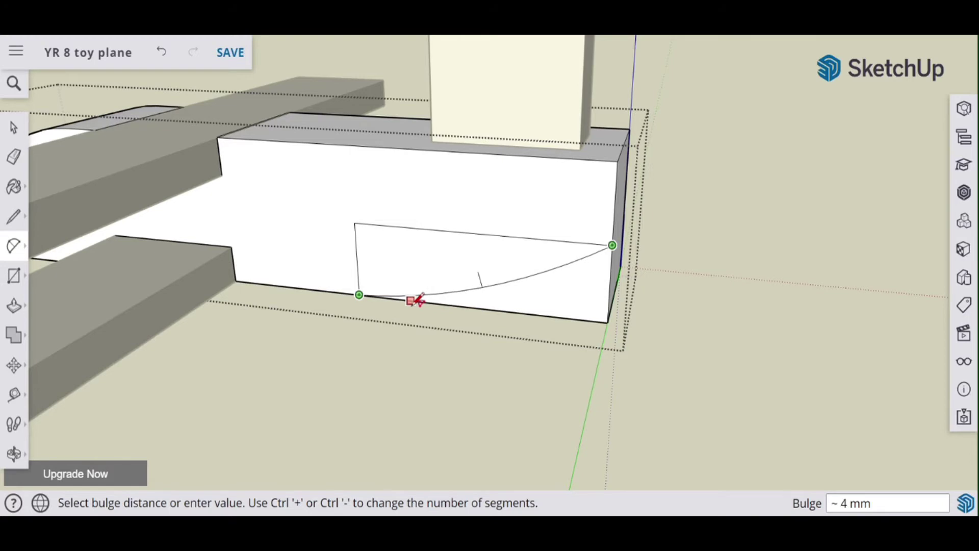
pyautogui.scroll(4, 415, 300)
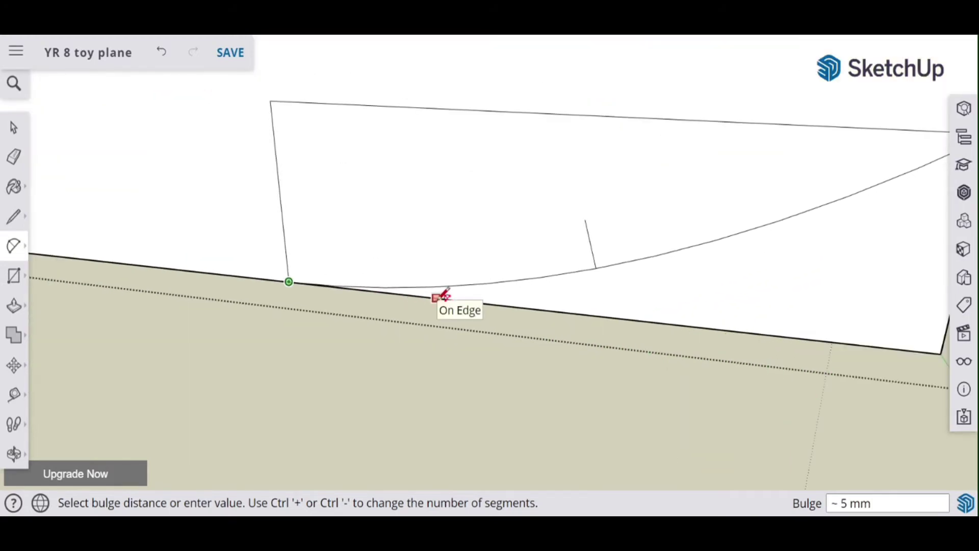
pyautogui.click(437, 298)
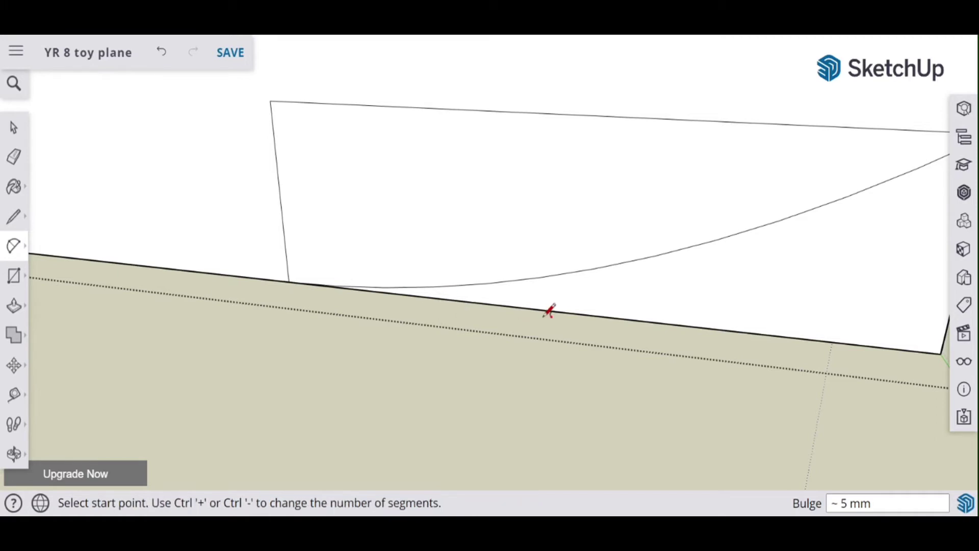
pyautogui.scroll(-5, 548, 311)
pyautogui.moveTo(566, 308); pyautogui.dragTo(521, 283, button='middle')
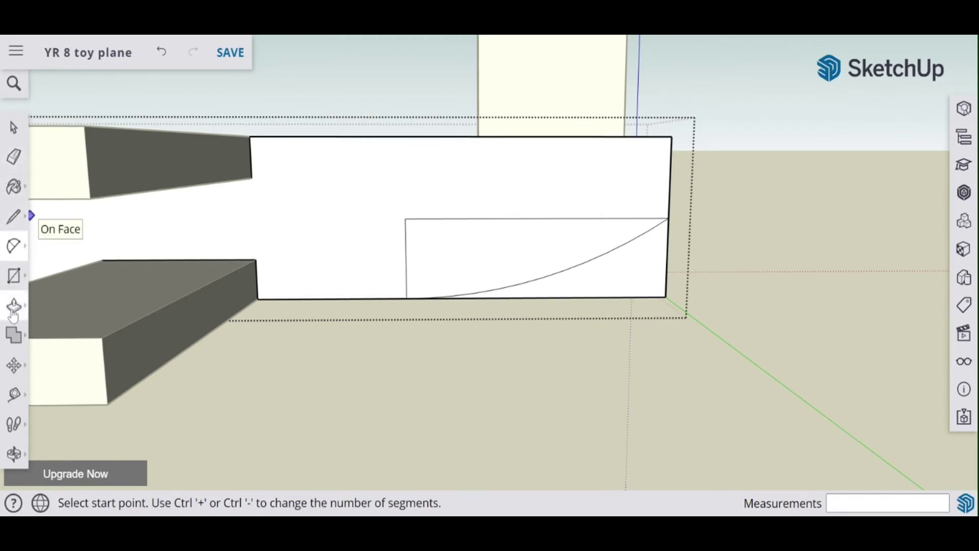
# Step: Push the region below the tail arc 40 mm through the fuselage
pyautogui.click(14, 305)
pyautogui.moveTo(617, 277); pyautogui.dragTo(546, 357, button='middle')
pyautogui.moveTo(546, 357); pyautogui.dragTo(615, 296)
pyautogui.moveTo(615, 296); pyautogui.dragTo(102, 204, button='middle')
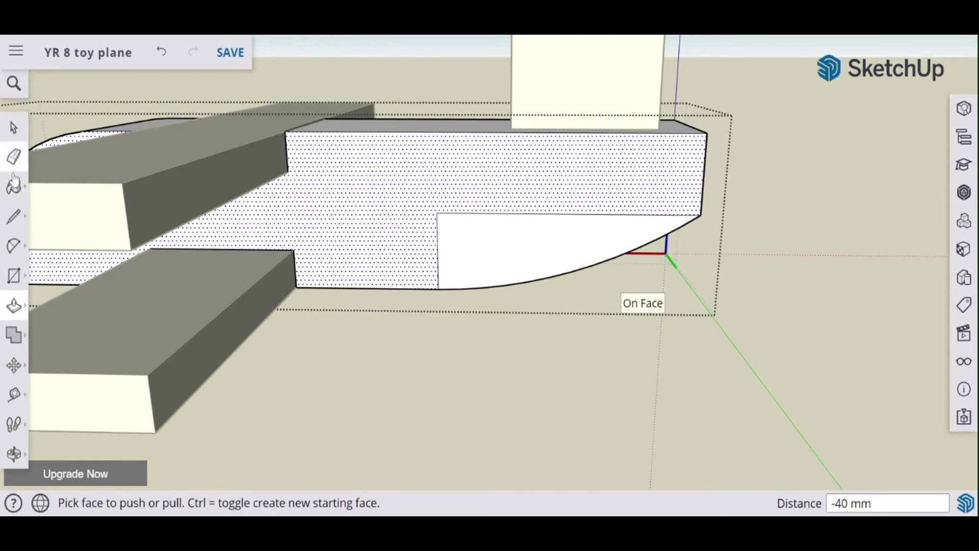
# Step: Erase the leftover vertical and horizontal rectangle edges on the tail side
pyautogui.click(14, 156)
pyautogui.click(438, 228)
pyautogui.click(447, 212)
pyautogui.moveTo(686, 214)
pyautogui.mouseDown(button='middle')
pyautogui.moveTo(929, 201)
pyautogui.moveTo(631, 204)
pyautogui.moveTo(649, 199)
pyautogui.moveTo(542, 277)
pyautogui.moveTo(389, 323)
pyautogui.moveTo(423, 365)
pyautogui.mouseUp(button='middle')
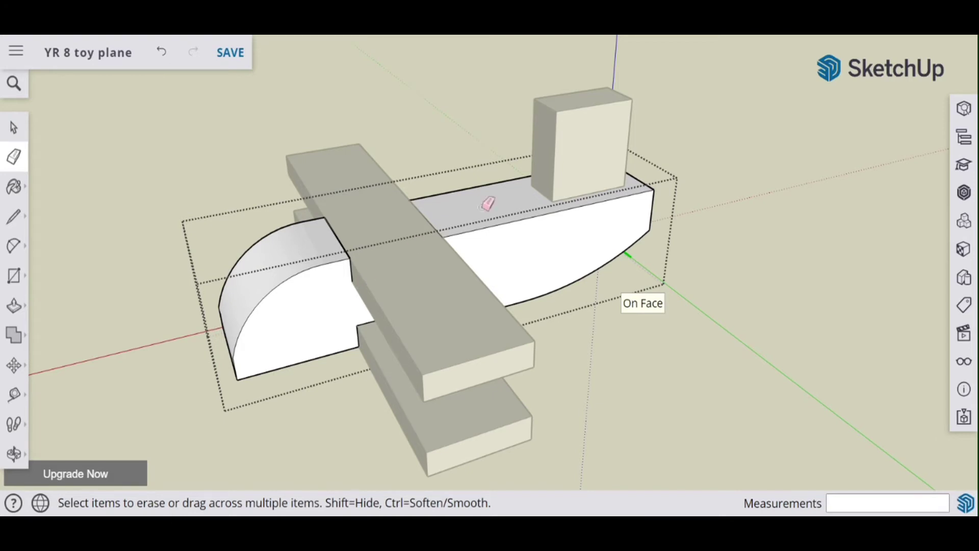
# Step: Inspect the rounded nose and curved tail underside from all sides, then exit the fuselage component
pyautogui.moveTo(672, 205)
pyautogui.mouseDown(button='middle')
pyautogui.moveTo(164, 312)
pyautogui.moveTo(139, 264)
pyautogui.mouseUp(button='middle')
pyautogui.moveTo(391, 248)
pyautogui.mouseDown(button='middle')
pyautogui.moveTo(204, 278)
pyautogui.moveTo(600, 282)
pyautogui.moveTo(590, 308)
pyautogui.moveTo(430, 332)
pyautogui.moveTo(319, 313)
pyautogui.moveTo(309, 329)
pyautogui.moveTo(318, 324)
pyautogui.mouseUp(button='middle')
pyautogui.moveTo(398, 364)
pyautogui.mouseDown(button='middle')
pyautogui.moveTo(770, 356)
pyautogui.moveTo(634, 343)
pyautogui.moveTo(750, 288)
pyautogui.mouseUp(button='middle')
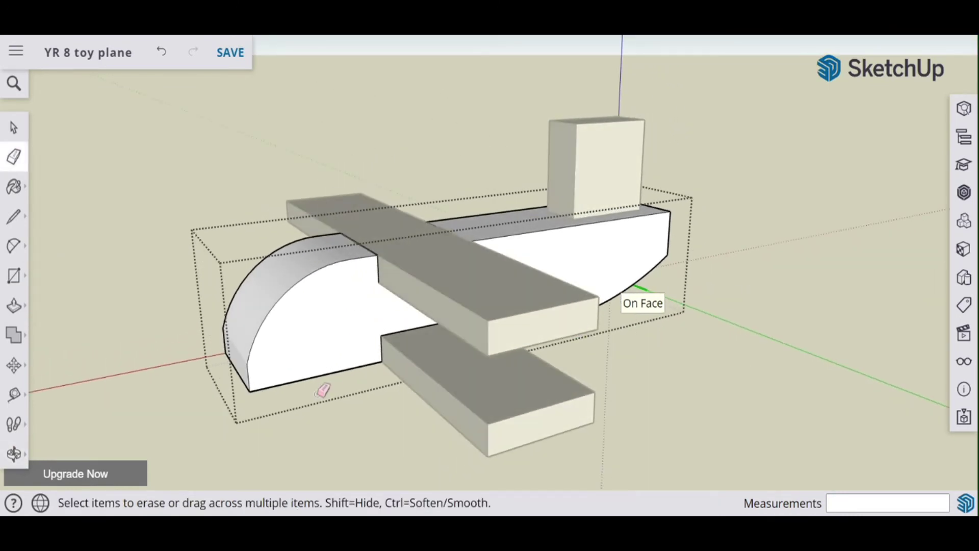
pyautogui.moveTo(318, 405)
pyautogui.mouseDown(button='middle')
pyautogui.moveTo(322, 221)
pyautogui.moveTo(311, 390)
pyautogui.moveTo(339, 368)
pyautogui.mouseUp(button='middle')
pyautogui.moveTo(407, 249)
pyautogui.mouseDown(button='middle')
pyautogui.moveTo(428, 350)
pyautogui.moveTo(418, 276)
pyautogui.moveTo(465, 332)
pyautogui.moveTo(435, 341)
pyautogui.moveTo(435, 306)
pyautogui.moveTo(462, 234)
pyautogui.moveTo(467, 256)
pyautogui.moveTo(468, 243)
pyautogui.moveTo(440, 265)
pyautogui.mouseUp(button='middle')
pyautogui.press('e')
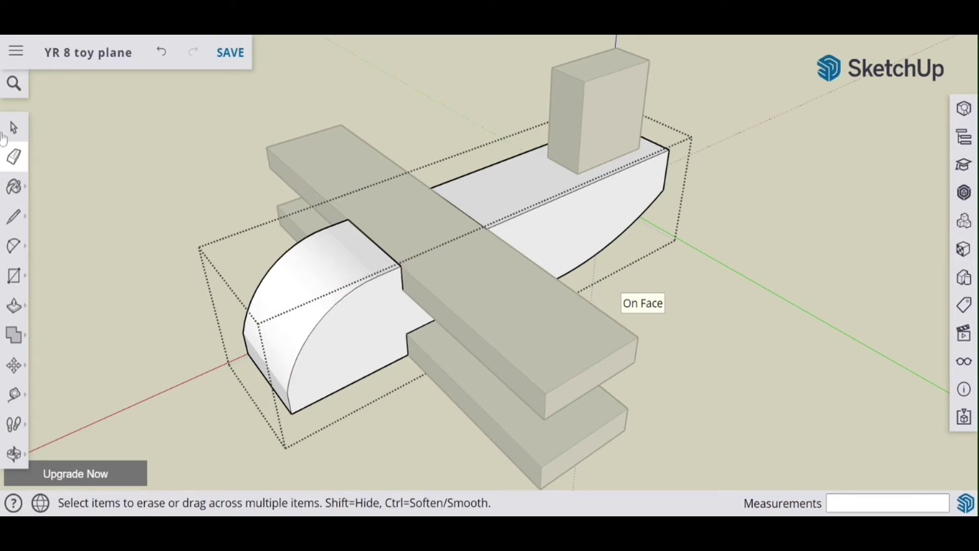
pyautogui.click(14, 127)
pyautogui.click(174, 188)
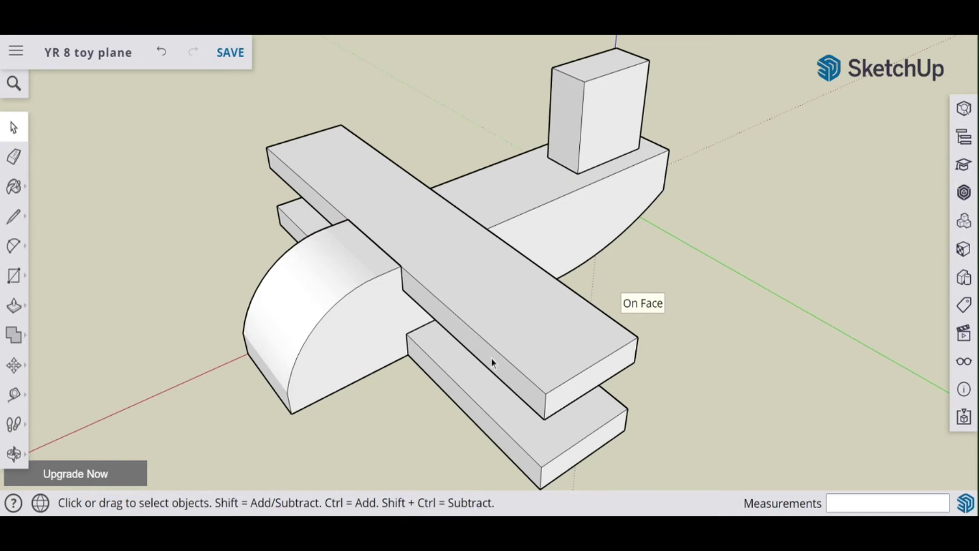
# Step: Edit the wing group and mark a 70 by 10 mm rectangle starting at the wing tip corner
pyautogui.moveTo(588, 352); pyautogui.dragTo(214, 391, button='middle')
pyautogui.moveTo(422, 296); pyautogui.dragTo(306, 352, button='middle')
pyautogui.scroll(3, 185, 286)
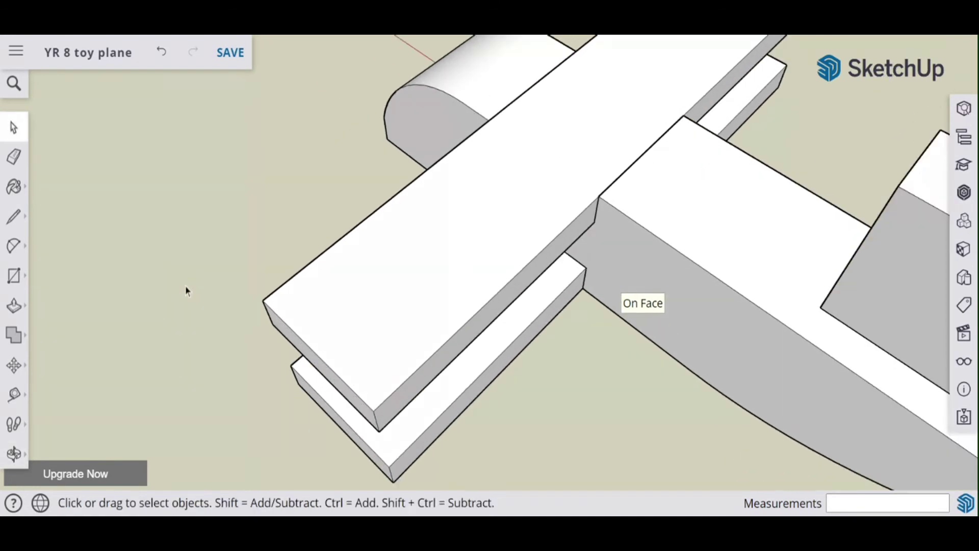
pyautogui.moveTo(192, 291); pyautogui.dragTo(84, 228, button='middle')
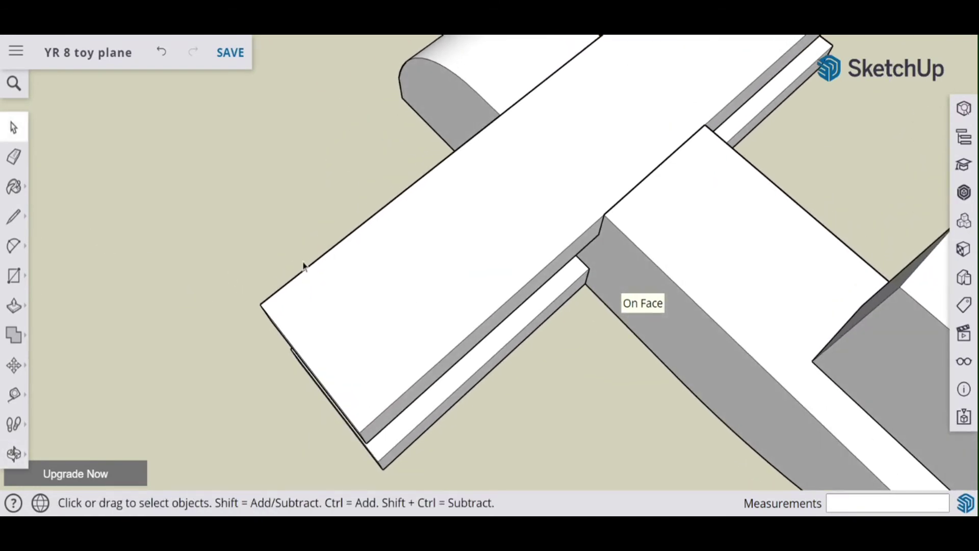
pyautogui.doubleClick(304, 265)
pyautogui.click(14, 275)
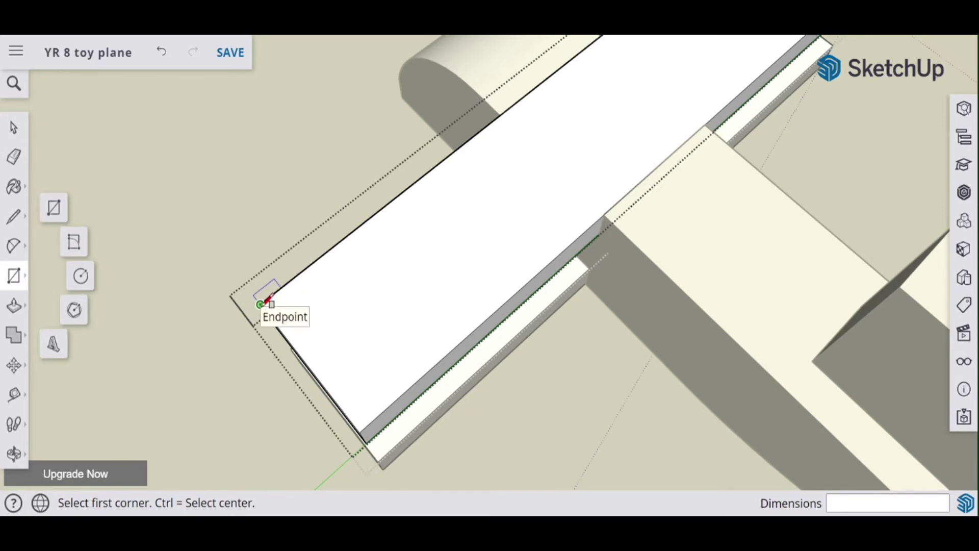
pyautogui.click(317, 380)
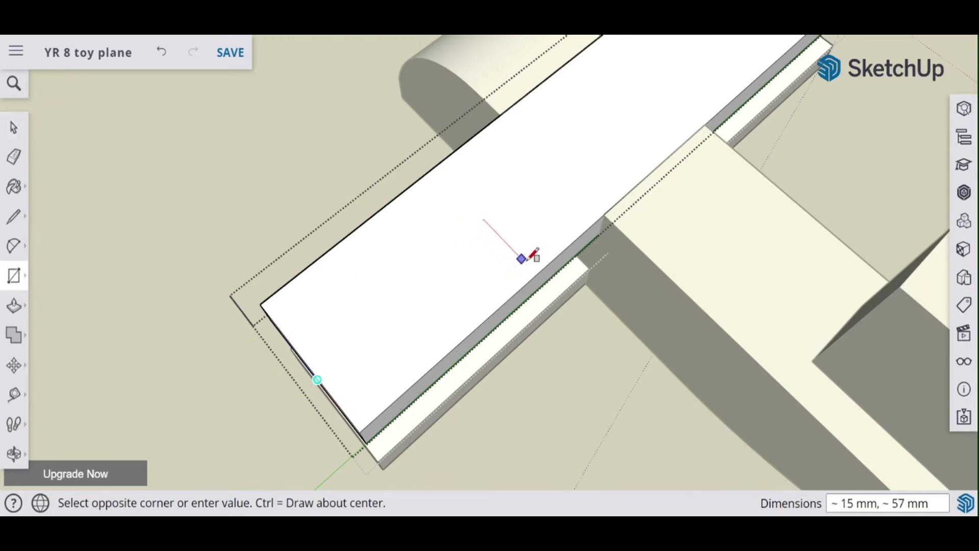
pyautogui.moveTo(535, 250); pyautogui.dragTo(137, 199, button='middle')
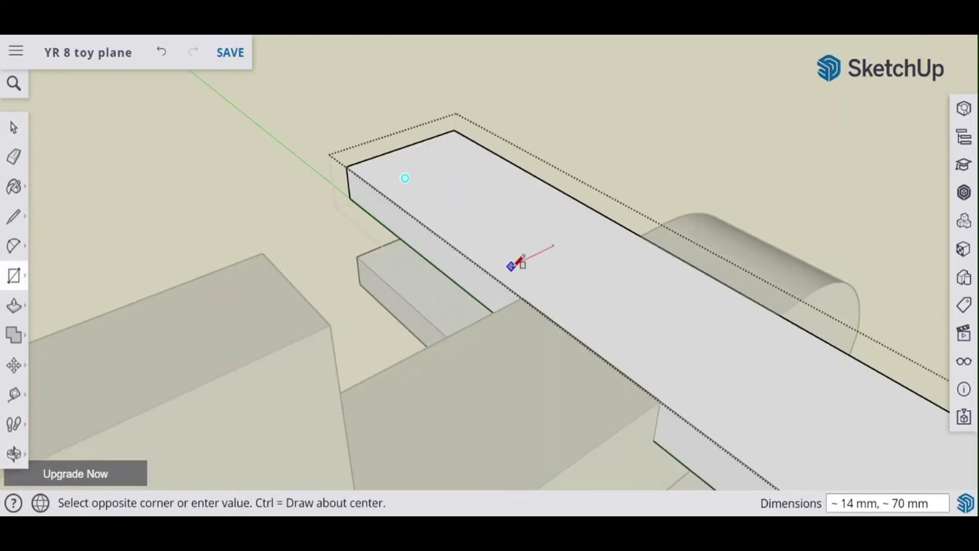
pyautogui.press('Escape')
pyautogui.click(347, 167)
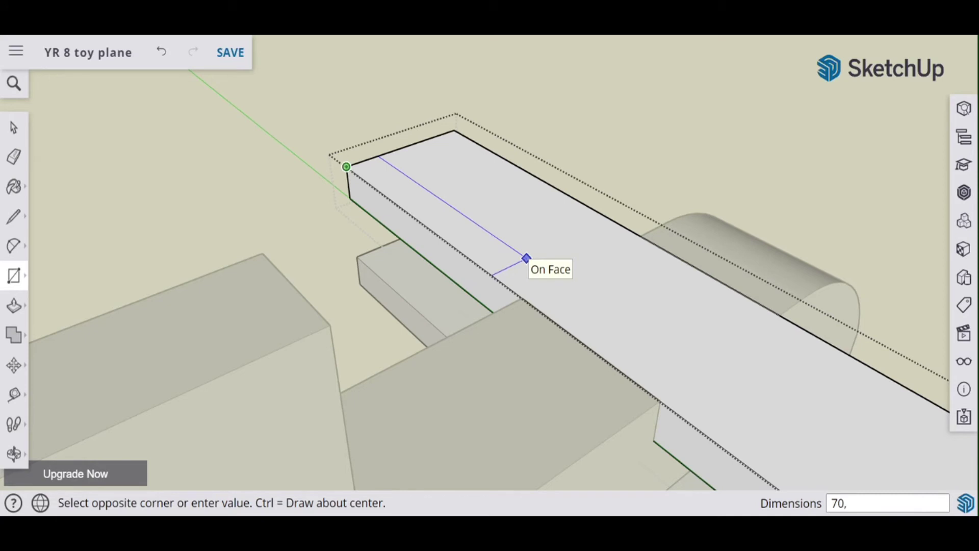
pyautogui.press('Return')
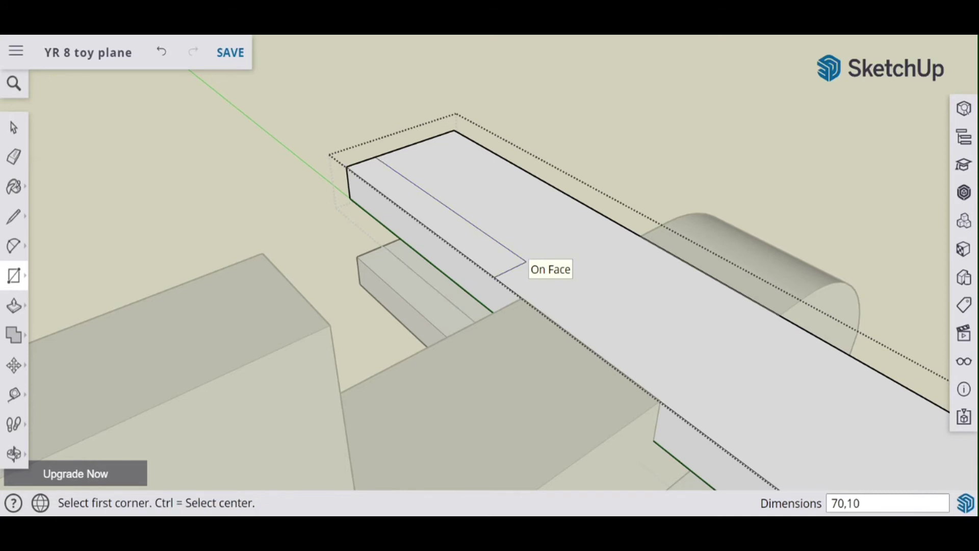
# Step: Draw a diagonal line across the tip rectangle and erase its top and inner edges
pyautogui.moveTo(415, 219); pyautogui.dragTo(961, 327, button='middle')
pyautogui.click(14, 217)
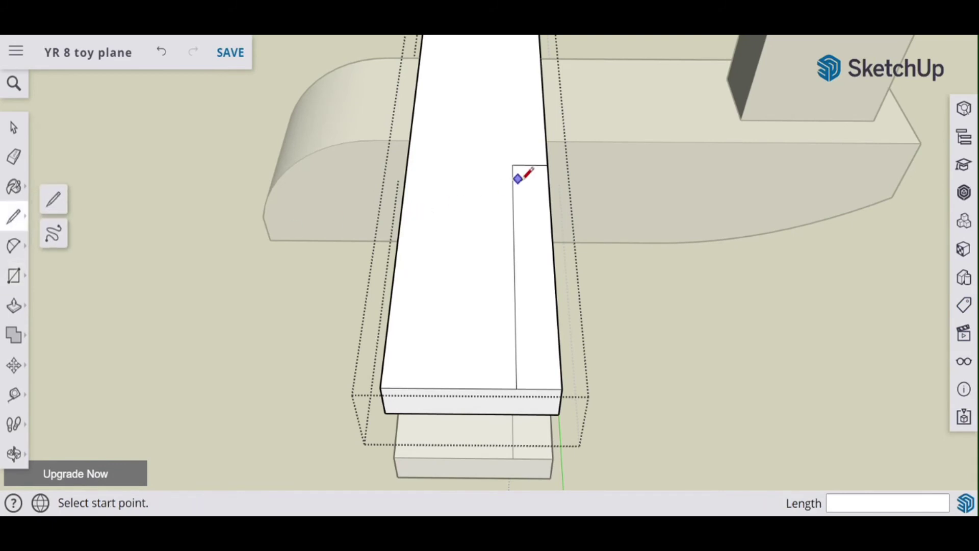
pyautogui.click(547, 164)
pyautogui.click(518, 389)
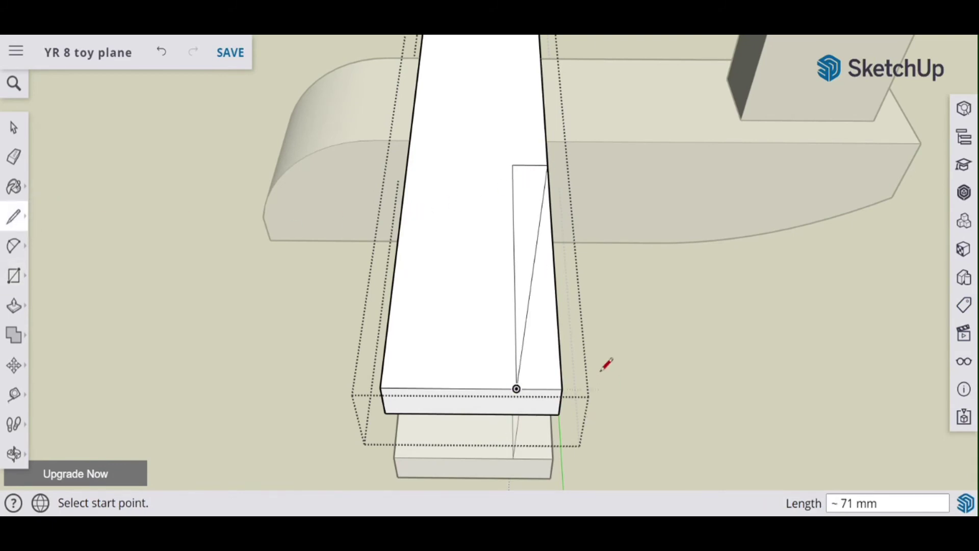
pyautogui.click(13, 156)
pyautogui.click(532, 166)
pyautogui.click(512, 183)
# Step: Push the triangular sliver below the diagonal away 10 mm to taper the wing tip
pyautogui.click(14, 306)
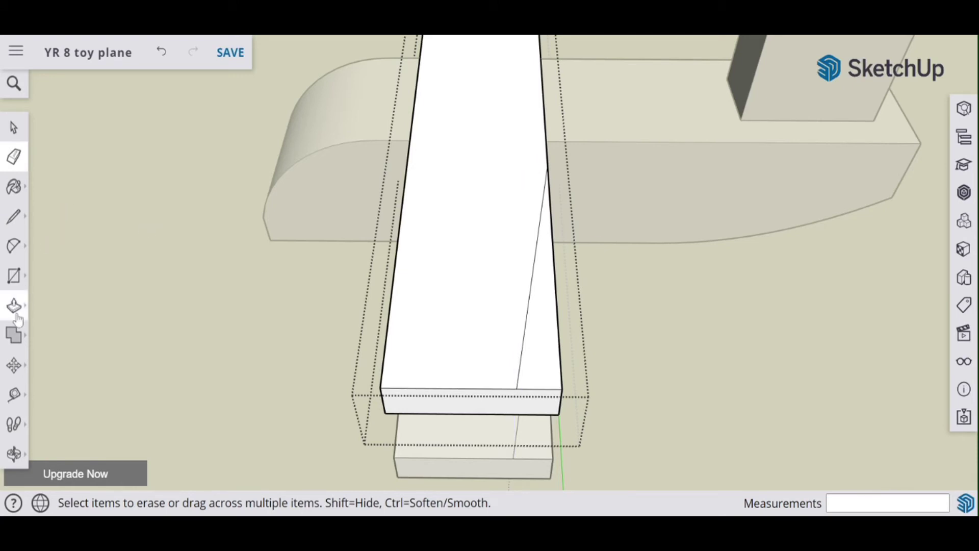
pyautogui.moveTo(545, 348); pyautogui.dragTo(536, 390)
pyautogui.moveTo(750, 404); pyautogui.dragTo(357, 420, button='middle')
pyautogui.press('p')
pyautogui.scroll(5, 311, 252)
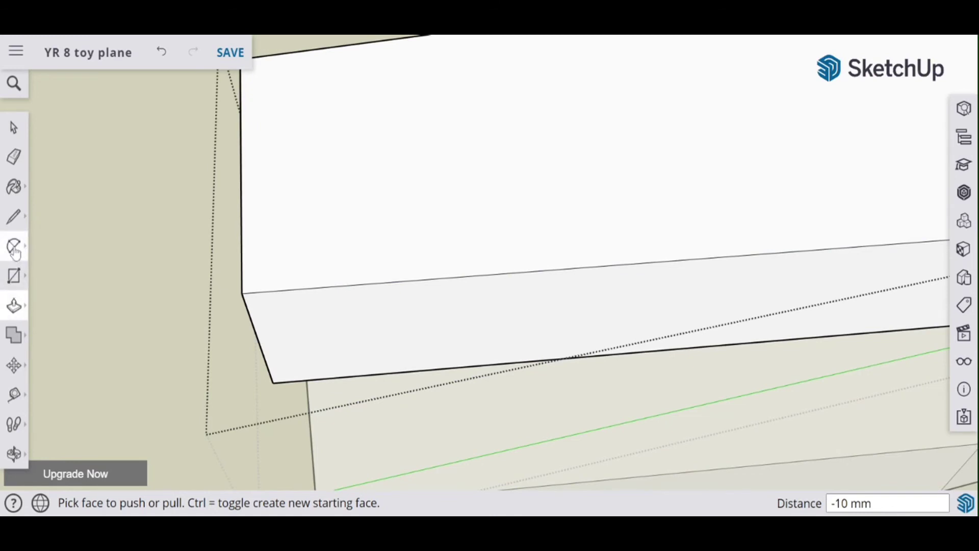
# Step: Round the first wing-tip corner with a tangent arc and push the corner scrap through the wing
pyautogui.click(14, 247)
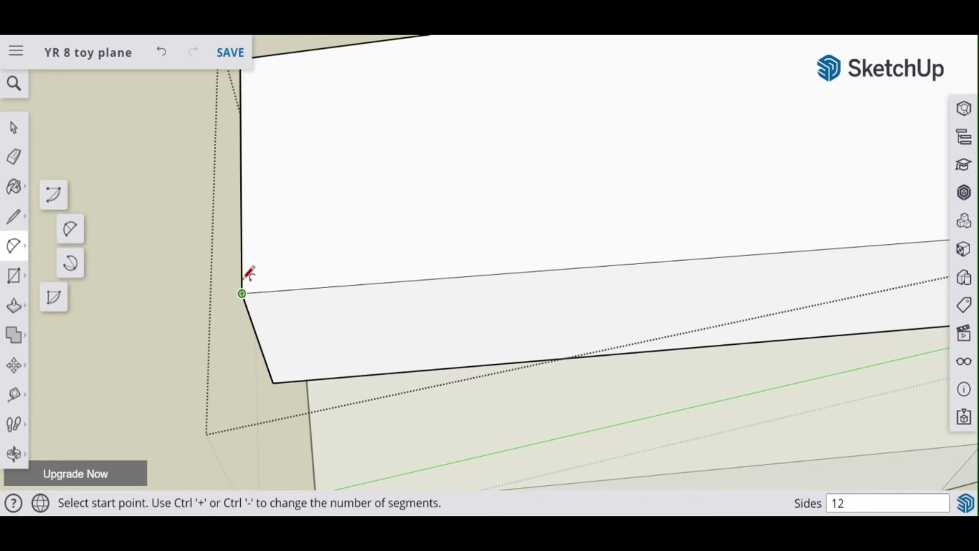
pyautogui.click(241, 246)
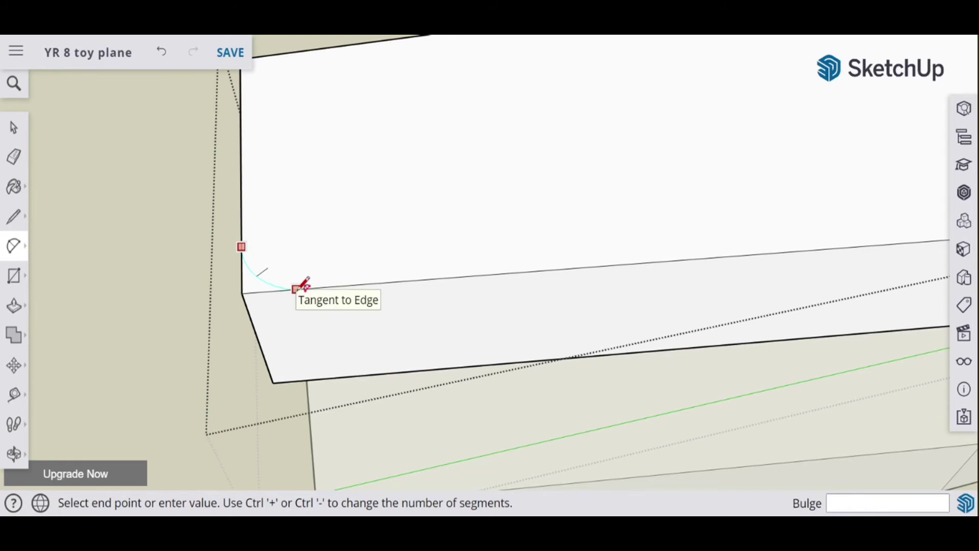
pyautogui.click(300, 288)
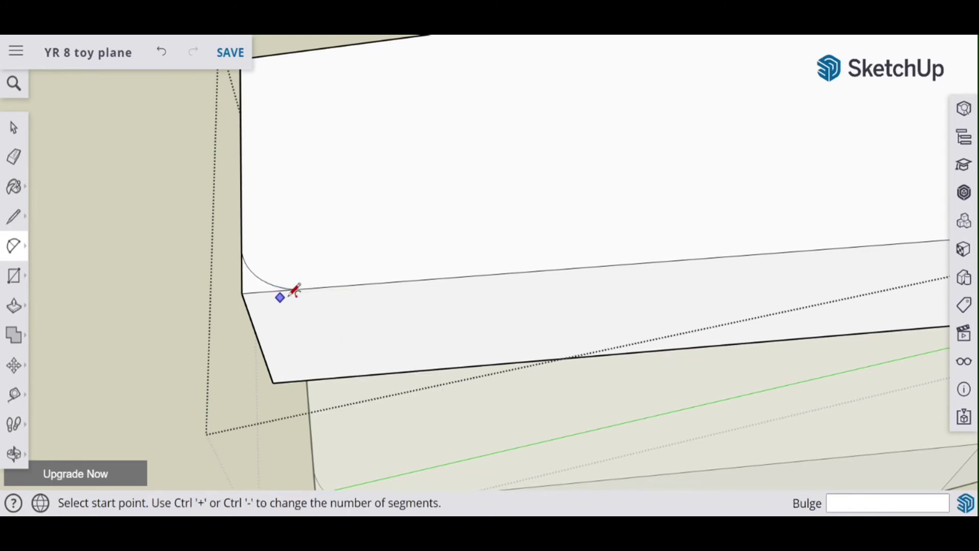
pyautogui.click(13, 305)
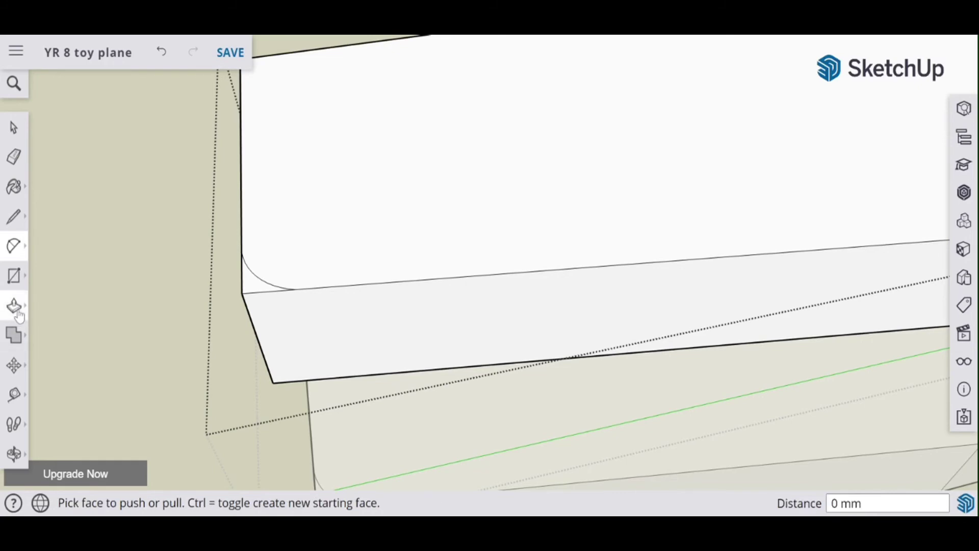
pyautogui.click(259, 290)
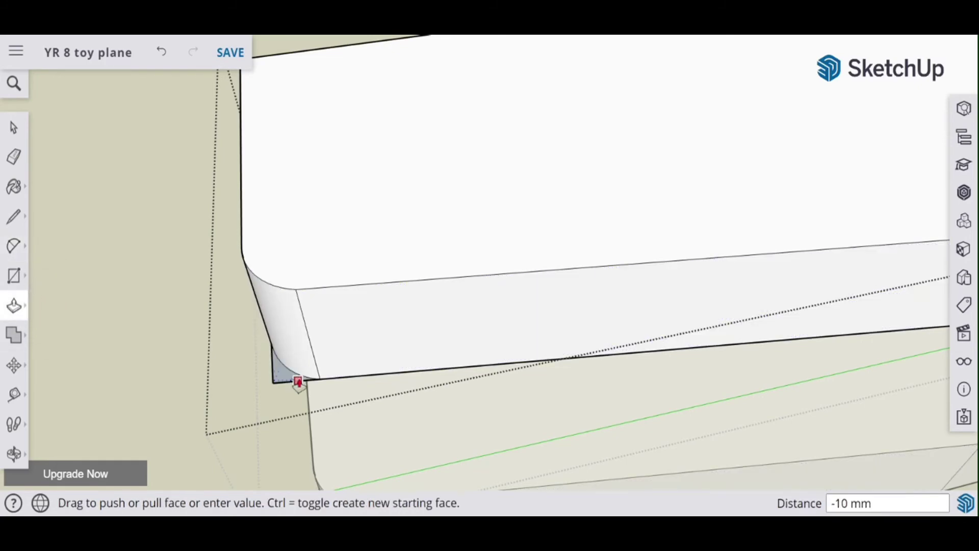
pyautogui.click(299, 381)
# Step: Round the opposite wing-tip corner with an arc and push its scrap through the wing
pyautogui.moveTo(287, 370); pyautogui.dragTo(852, 350, button='middle')
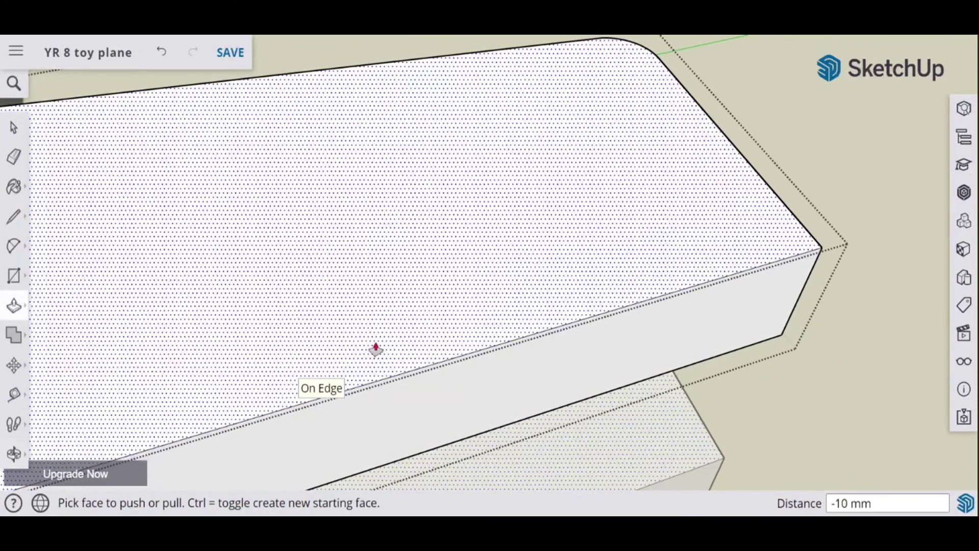
pyautogui.click(14, 247)
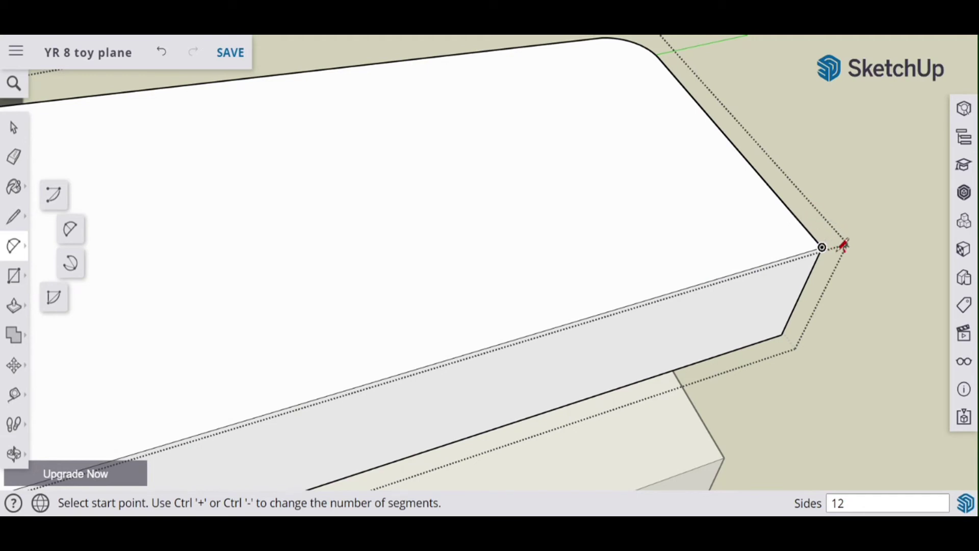
pyautogui.click(783, 202)
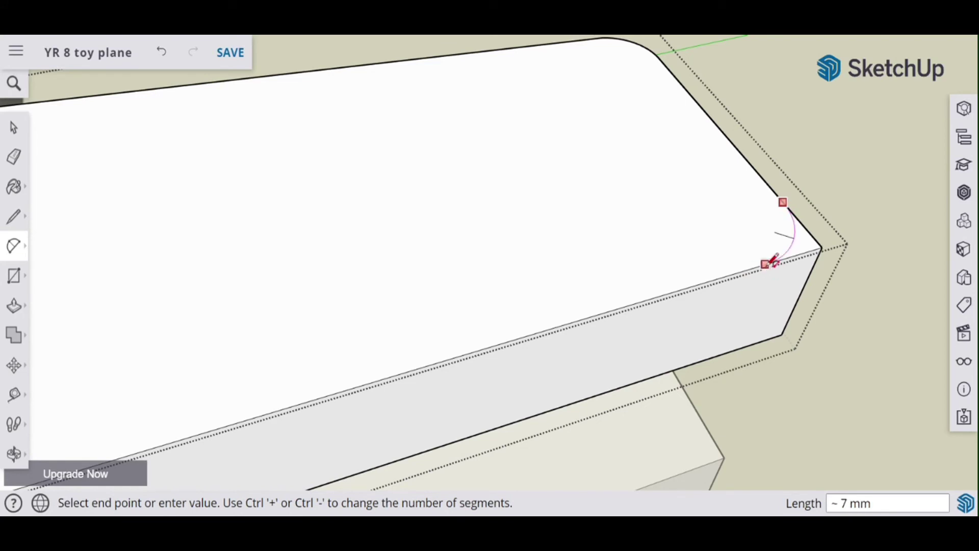
pyautogui.click(779, 255)
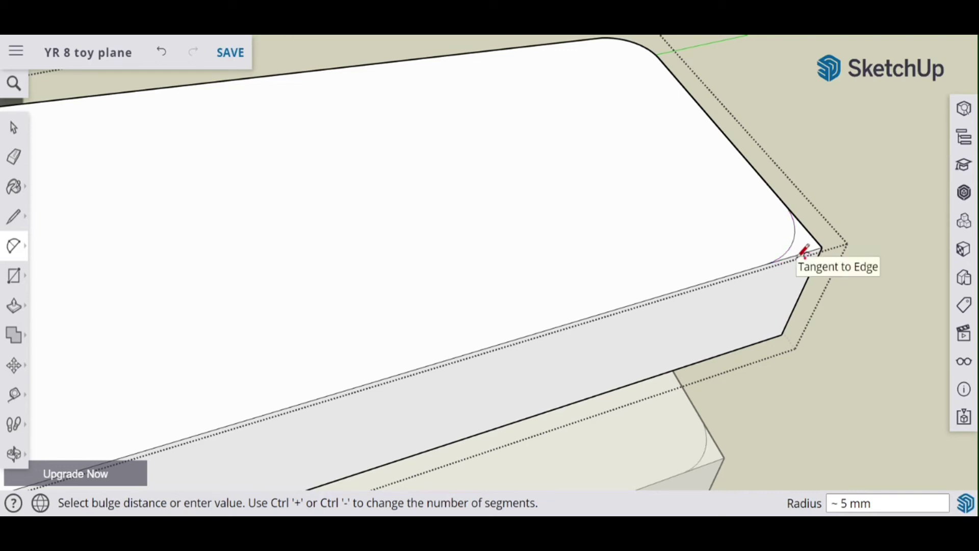
pyautogui.click(806, 253)
pyautogui.moveTo(816, 273); pyautogui.dragTo(286, 301, button='middle')
pyautogui.click(13, 306)
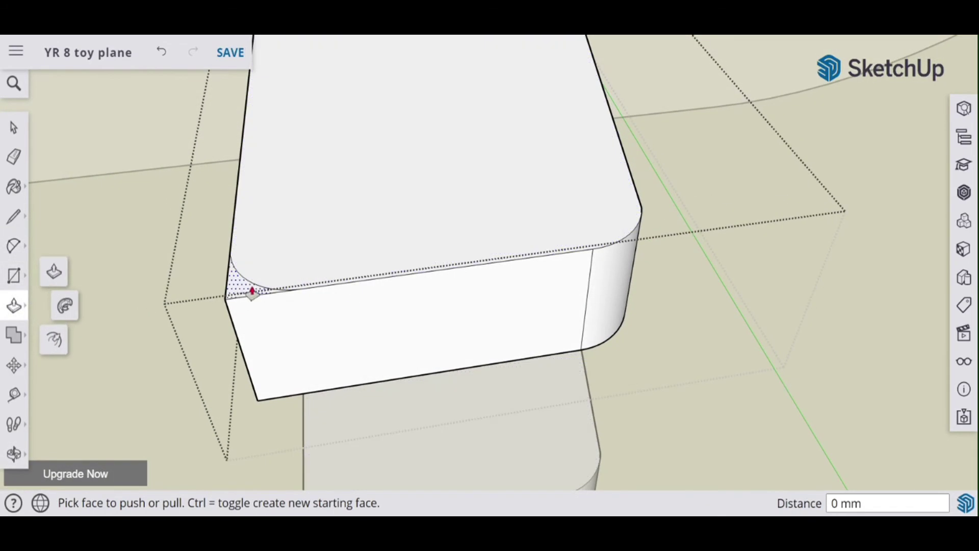
pyautogui.moveTo(234, 291); pyautogui.dragTo(284, 399)
pyautogui.moveTo(612, 322)
pyautogui.mouseDown(button='middle')
pyautogui.moveTo(623, 320)
pyautogui.moveTo(256, 370)
pyautogui.moveTo(777, 320)
pyautogui.moveTo(498, 290)
pyautogui.moveTo(225, 245)
pyautogui.moveTo(602, 313)
pyautogui.mouseUp(button='middle')
pyautogui.click(14, 126)
pyautogui.click(699, 383)
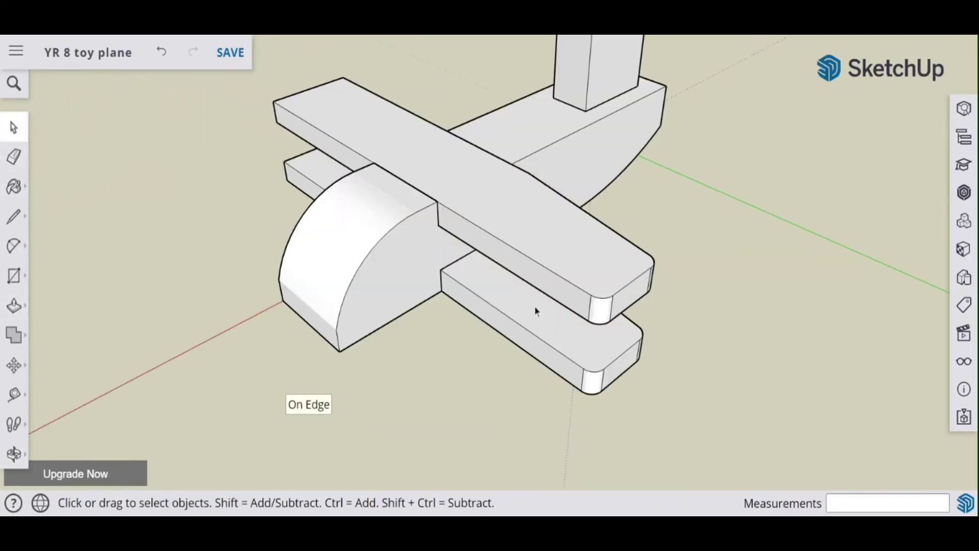
pyautogui.moveTo(536, 308); pyautogui.dragTo(258, 389, button='middle')
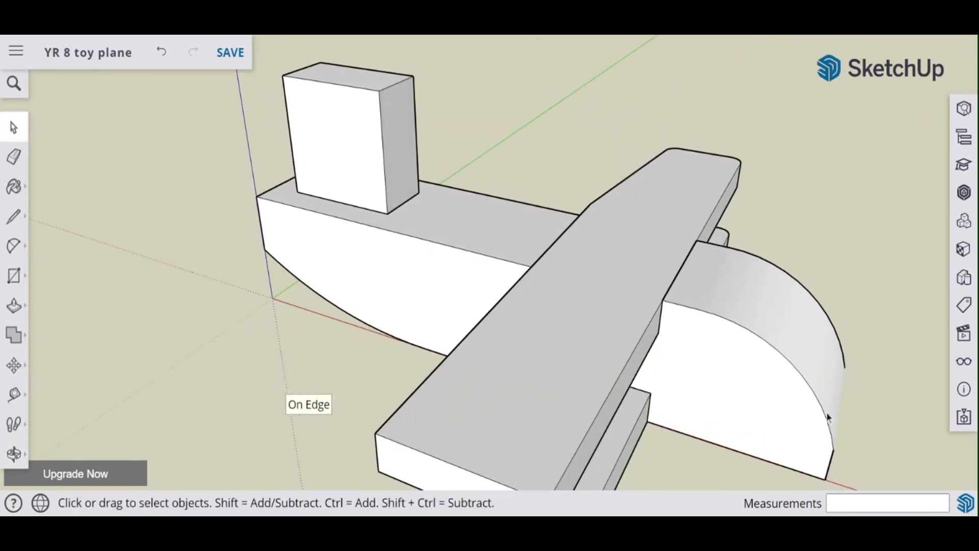
pyautogui.moveTo(828, 417); pyautogui.dragTo(577, 350, button='middle')
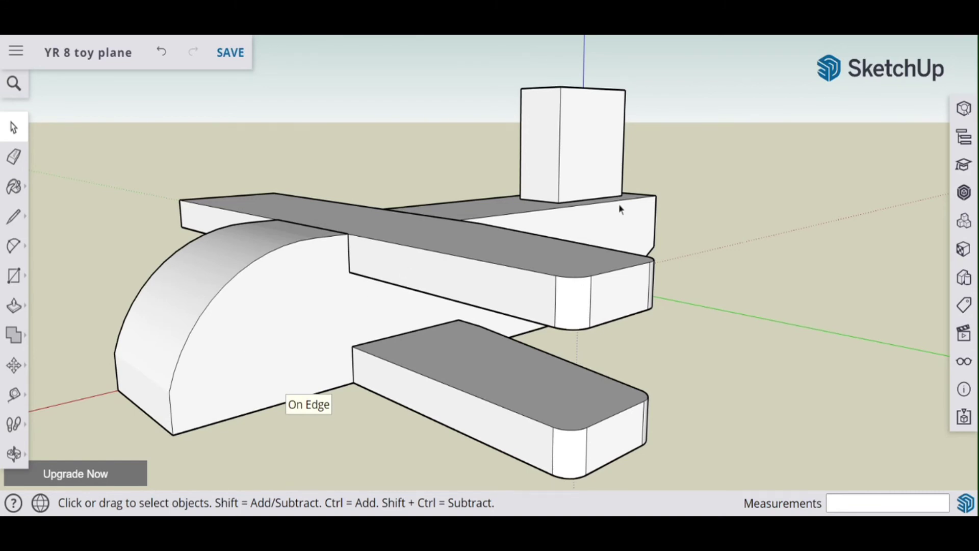
pyautogui.moveTo(619, 203); pyautogui.dragTo(373, 291, button='middle')
pyautogui.click(14, 246)
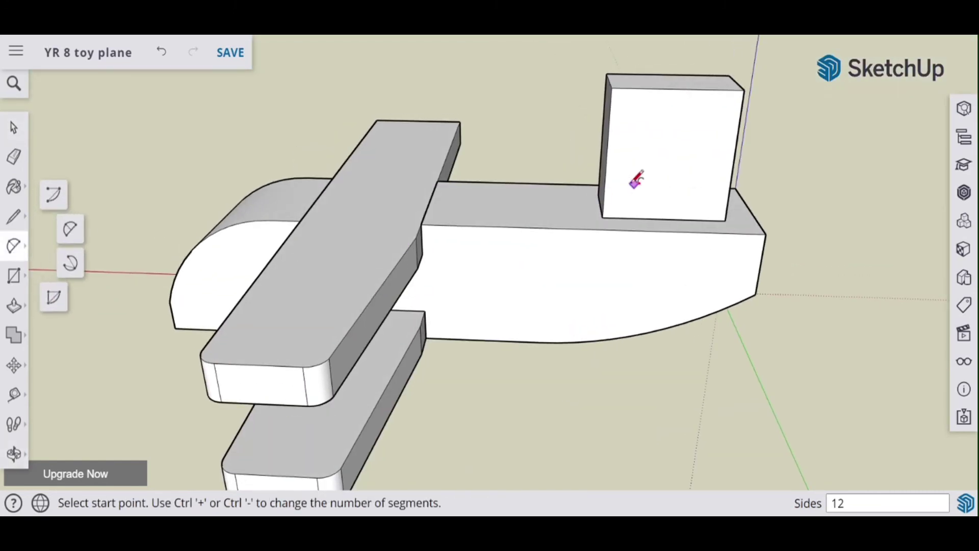
pyautogui.click(602, 216)
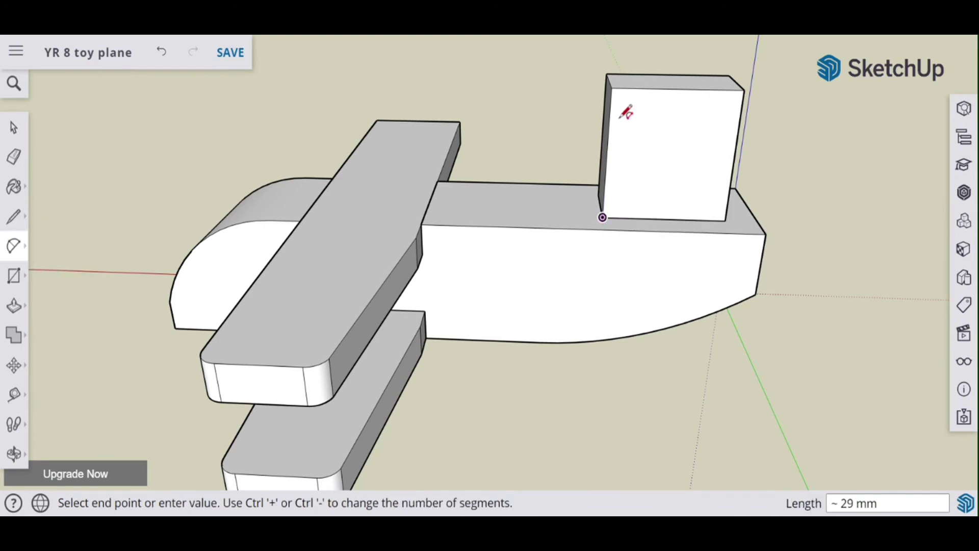
pyautogui.click(611, 88)
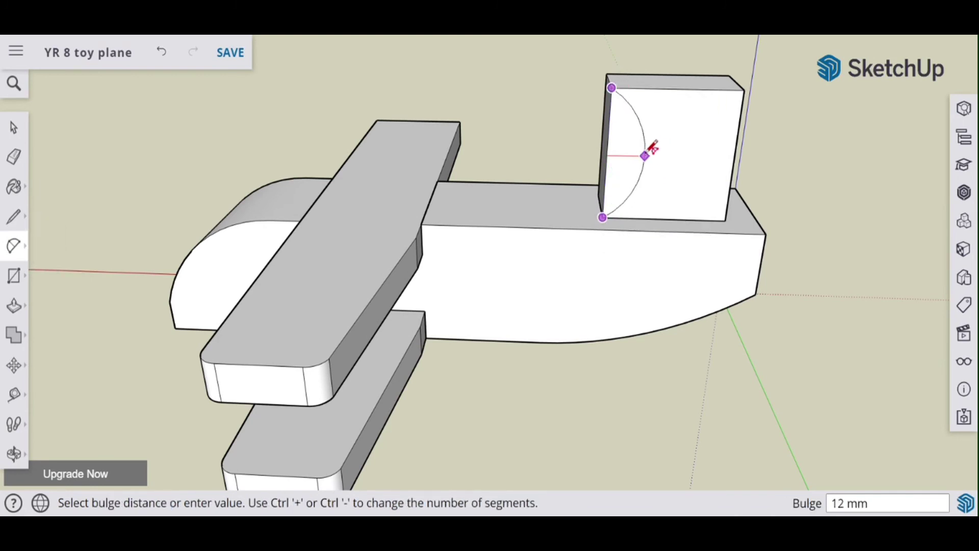
pyautogui.click(638, 180)
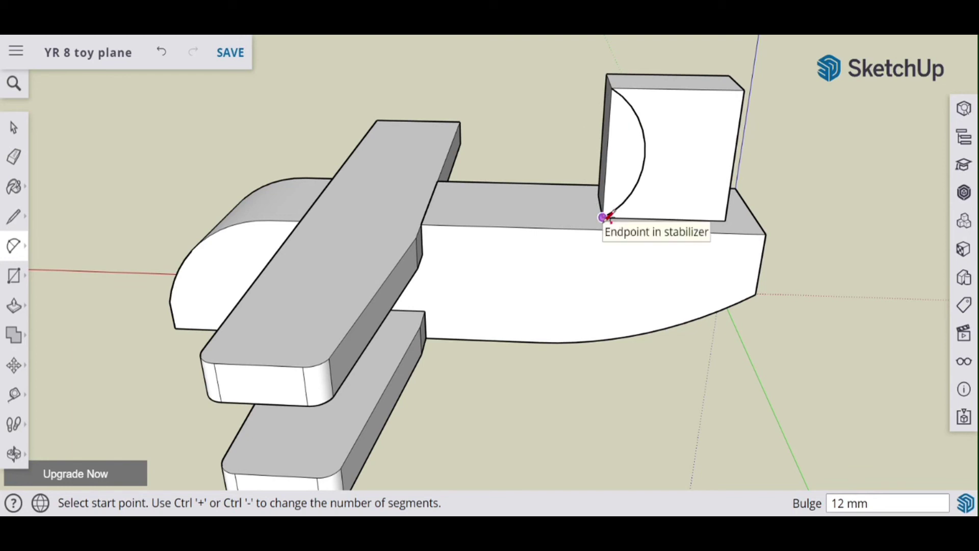
pyautogui.hotkey('ctrl', 'z')
pyautogui.moveTo(551, 153); pyautogui.dragTo(660, 275, button='middle')
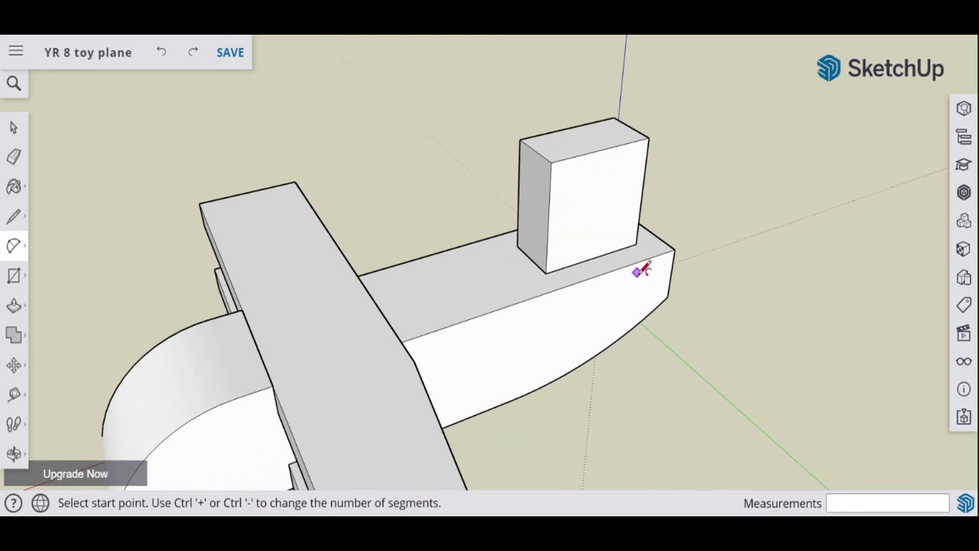
pyautogui.moveTo(644, 269); pyautogui.dragTo(484, 204, button='middle')
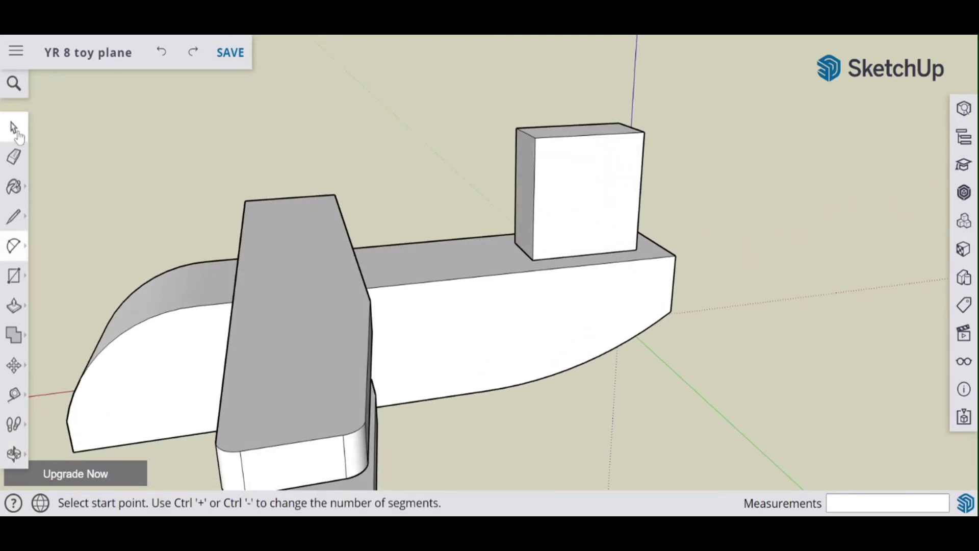
pyautogui.click(14, 127)
pyautogui.moveTo(194, 162); pyautogui.dragTo(573, 96, button='middle')
pyautogui.moveTo(651, 151); pyautogui.dragTo(695, 261, button='middle')
pyautogui.scroll(-3, 604, 215)
# Step: Paint the fuselage and curved nose with a brown wood-grain material from the Wood category
pyautogui.click(964, 250)
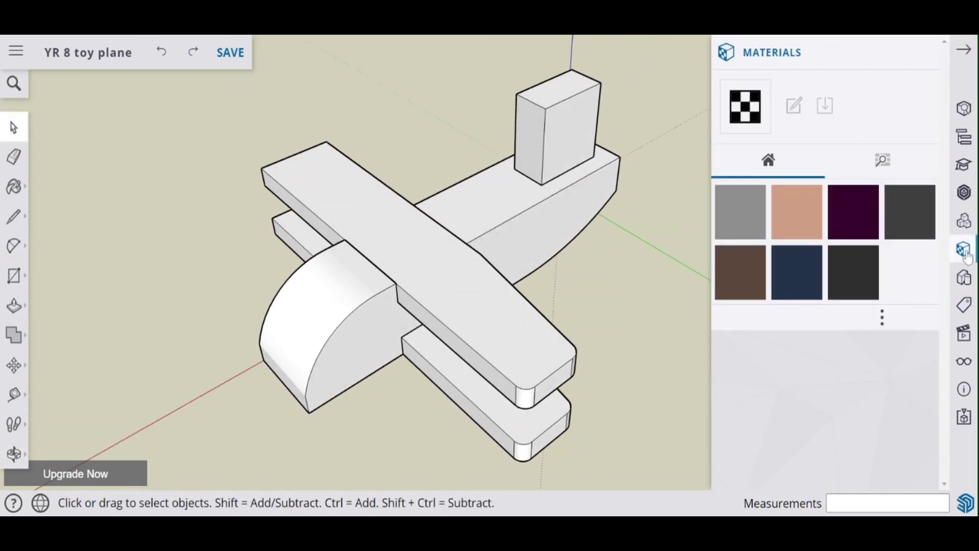
pyautogui.click(880, 160)
pyautogui.moveTo(941, 232); pyautogui.dragTo(944, 451)
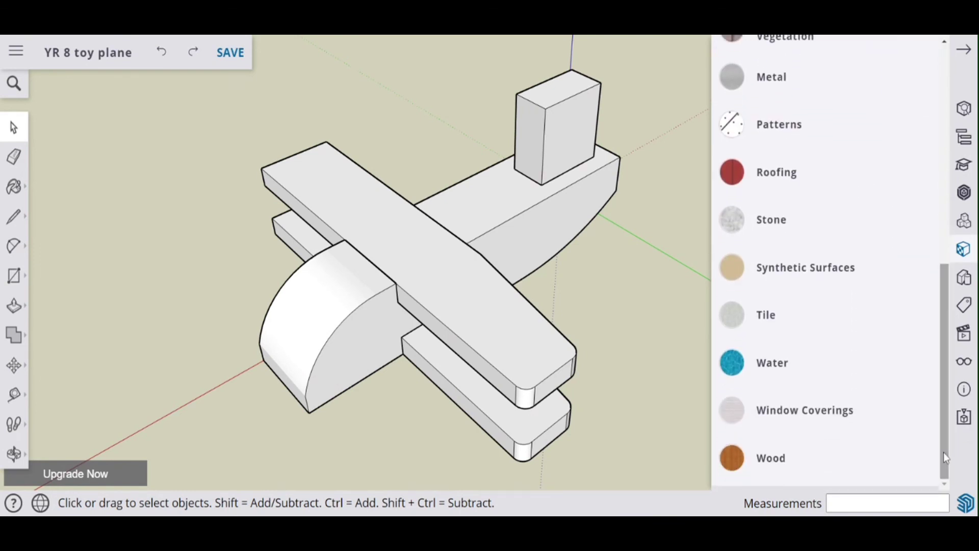
pyautogui.click(774, 461)
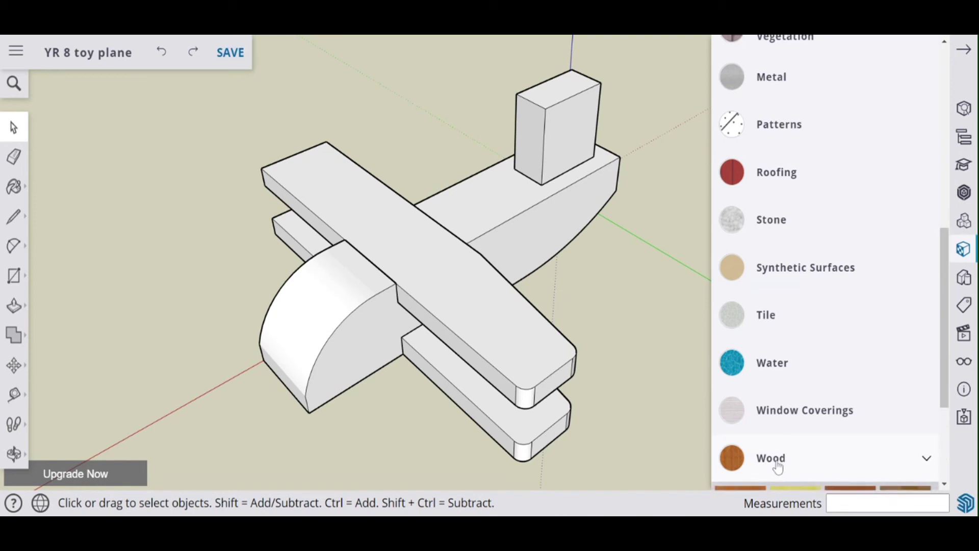
pyautogui.click(892, 459)
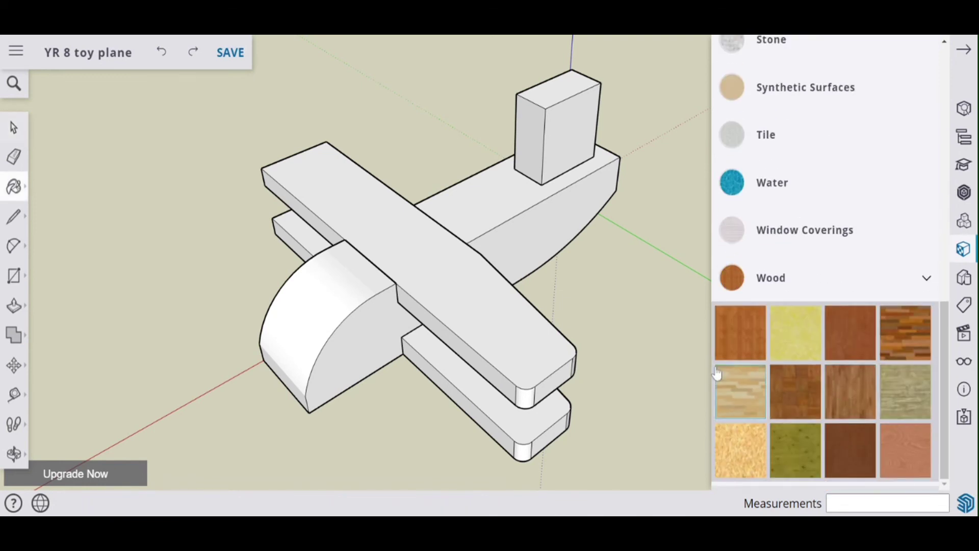
pyautogui.click(530, 233)
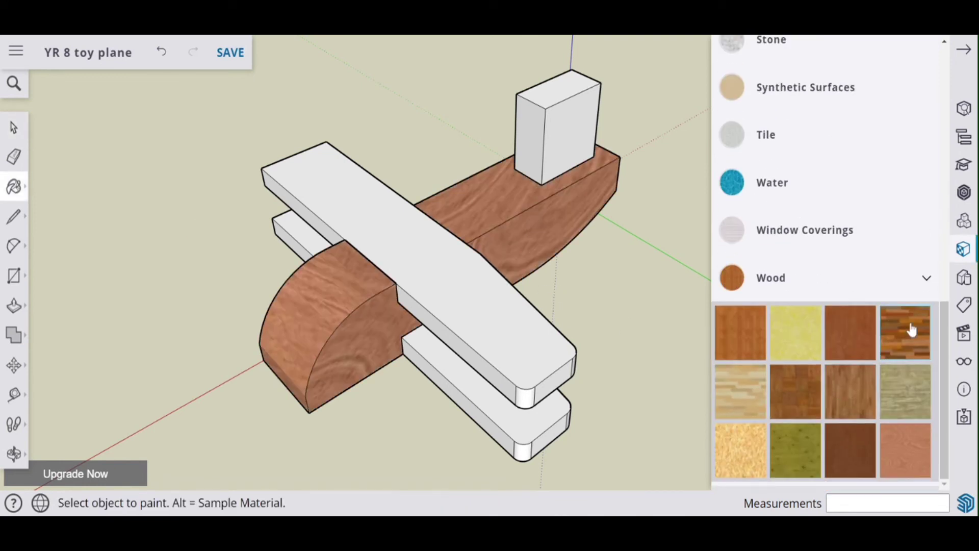
pyautogui.scroll(4, 842, 153)
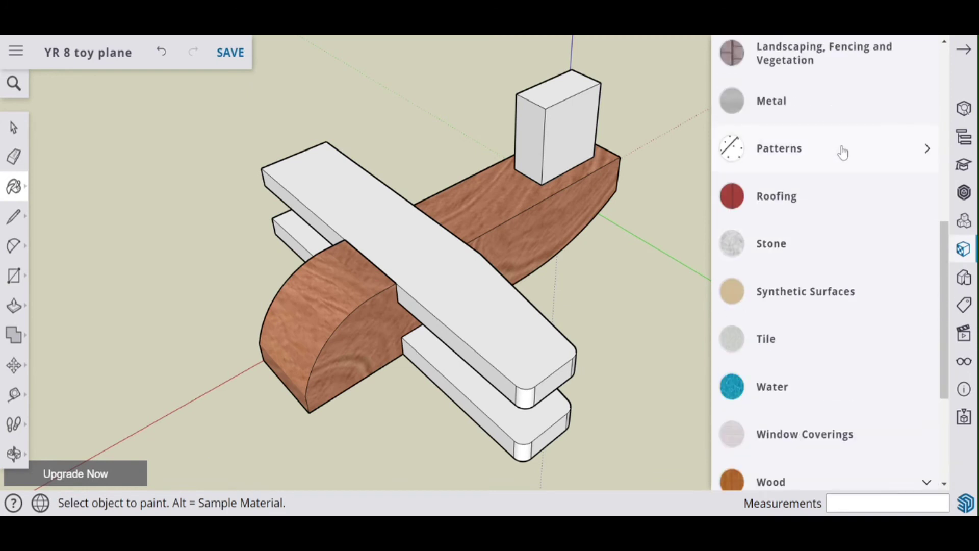
pyautogui.scroll(3, 843, 152)
# Step: Paint the upper wing, lower wing and tail fin bright red from Colors, then orbit to check
pyautogui.scroll(1, 795, 148)
pyautogui.click(772, 162)
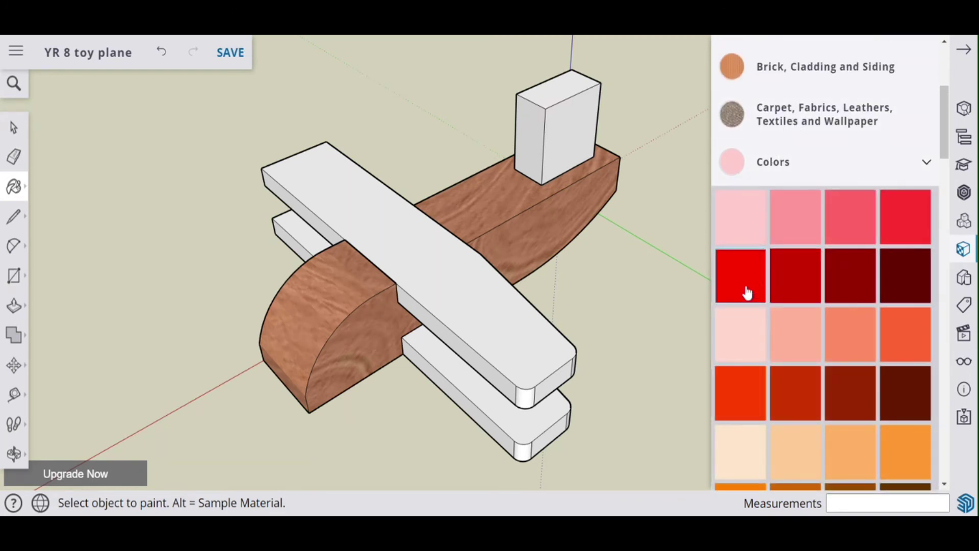
pyautogui.click(748, 293)
pyautogui.click(465, 278)
pyautogui.click(446, 363)
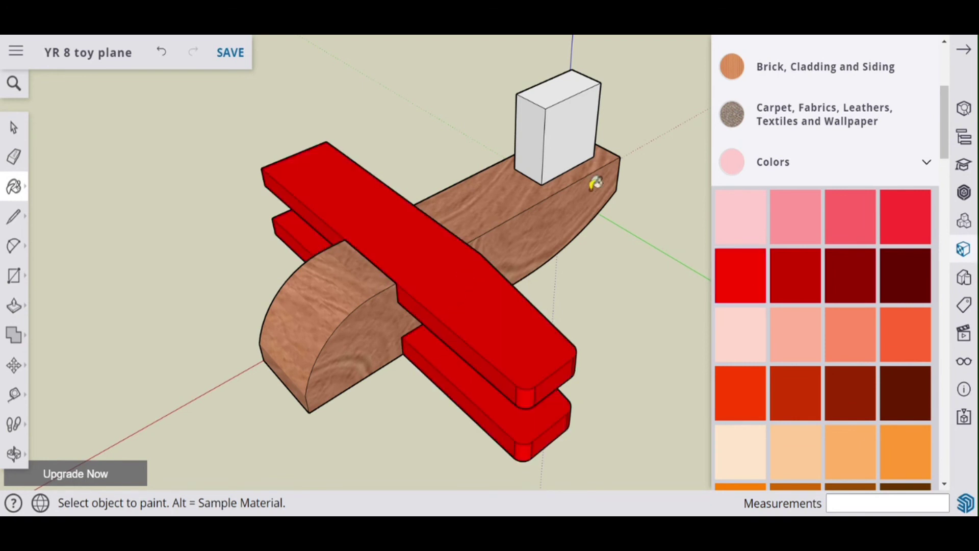
pyautogui.click(567, 136)
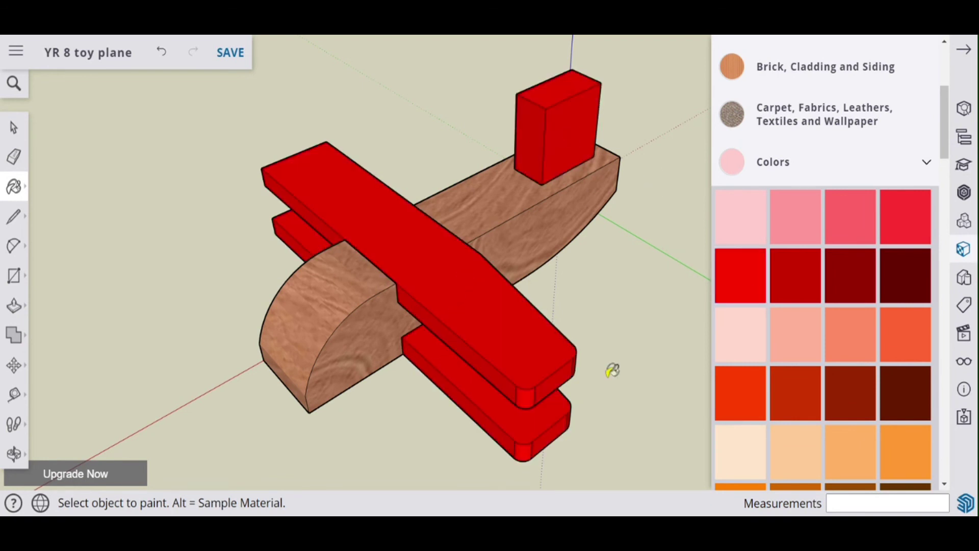
pyautogui.moveTo(585, 301)
pyautogui.mouseDown(button='middle')
pyautogui.moveTo(585, 313)
pyautogui.moveTo(390, 276)
pyautogui.moveTo(639, 258)
pyautogui.moveTo(529, 273)
pyautogui.mouseUp(button='middle')
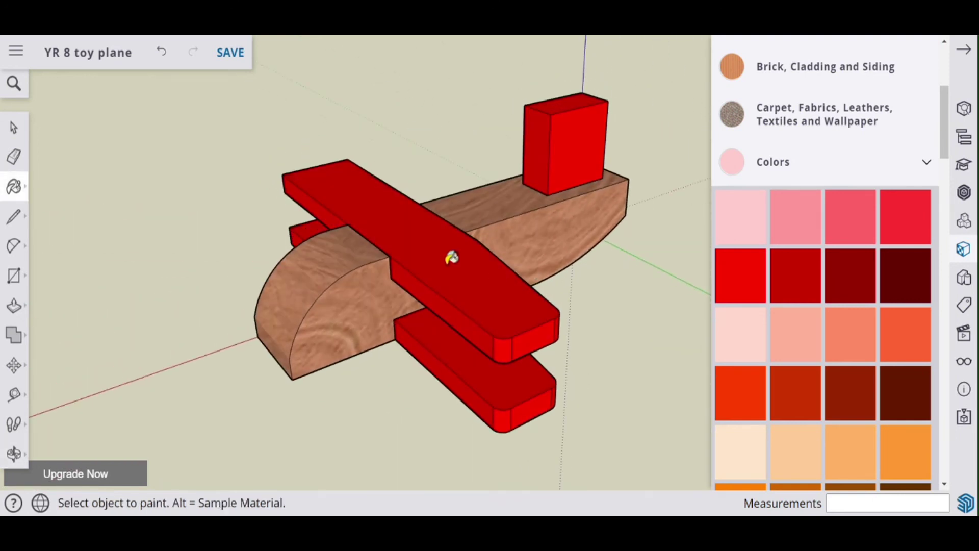
pyautogui.moveTo(450, 256)
pyautogui.mouseDown(button='middle')
pyautogui.moveTo(473, 290)
pyautogui.moveTo(544, 325)
pyautogui.moveTo(472, 345)
pyautogui.mouseUp(button='middle')
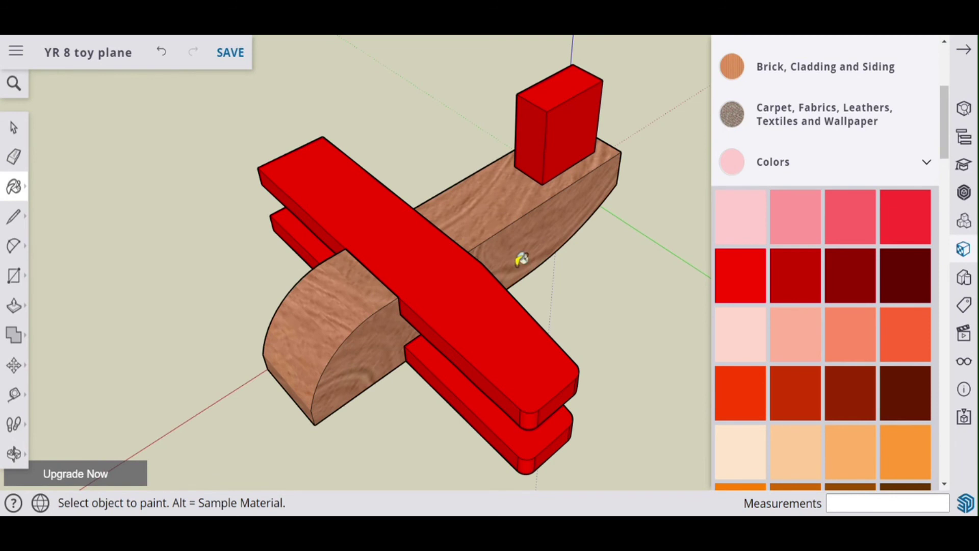
pyautogui.moveTo(531, 255)
pyautogui.mouseDown(button='middle')
pyautogui.moveTo(531, 182)
pyautogui.moveTo(568, 158)
pyautogui.moveTo(595, 184)
pyautogui.mouseUp(button='middle')
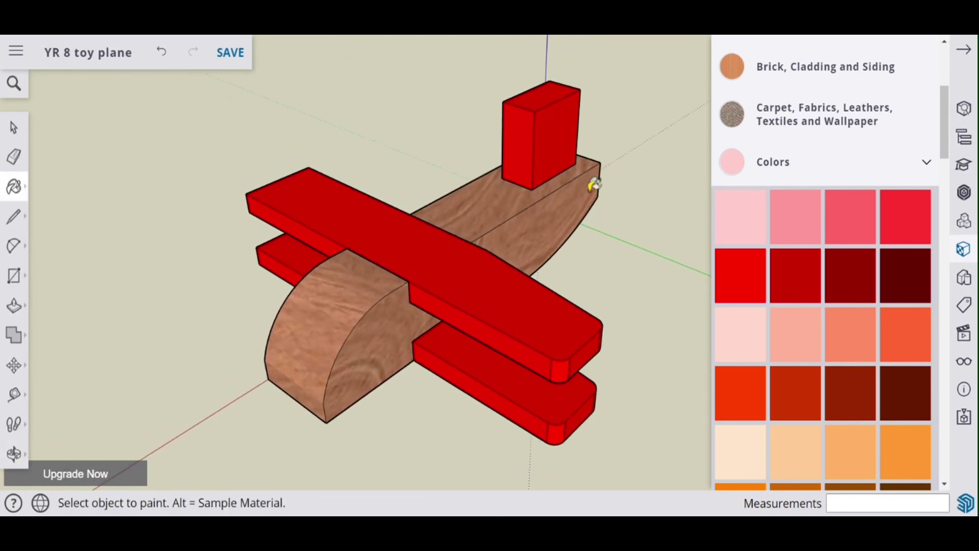